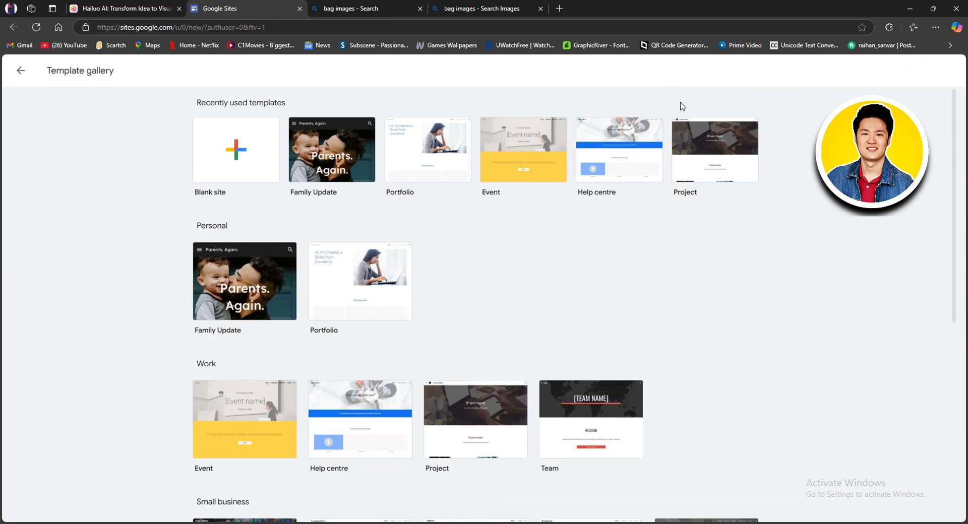
Step: Browse the template gallery and open the Salon template from the Small business section
{"action": "scroll", "coordinate": [363, 158], "scroll_direction": "down", "scroll_amount": 1}
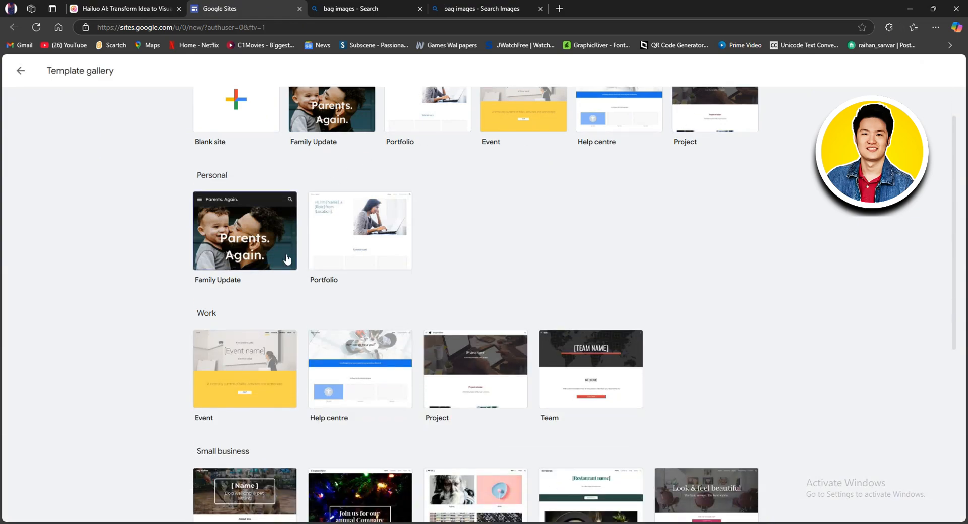
{"action": "scroll", "coordinate": [331, 389], "scroll_direction": "down", "scroll_amount": 2}
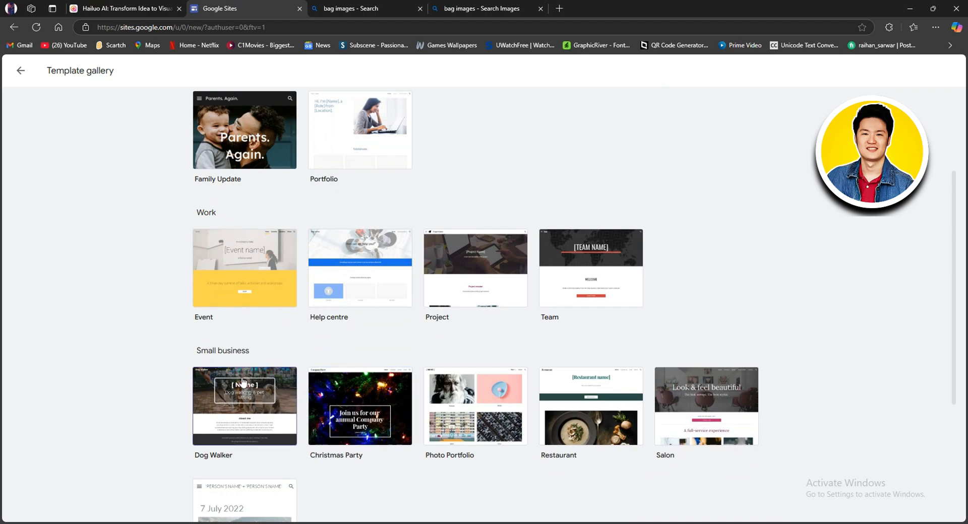
{"action": "scroll", "coordinate": [224, 377], "scroll_direction": "down", "scroll_amount": 2}
{"action": "scroll", "coordinate": [222, 377], "scroll_direction": "down", "scroll_amount": 1}
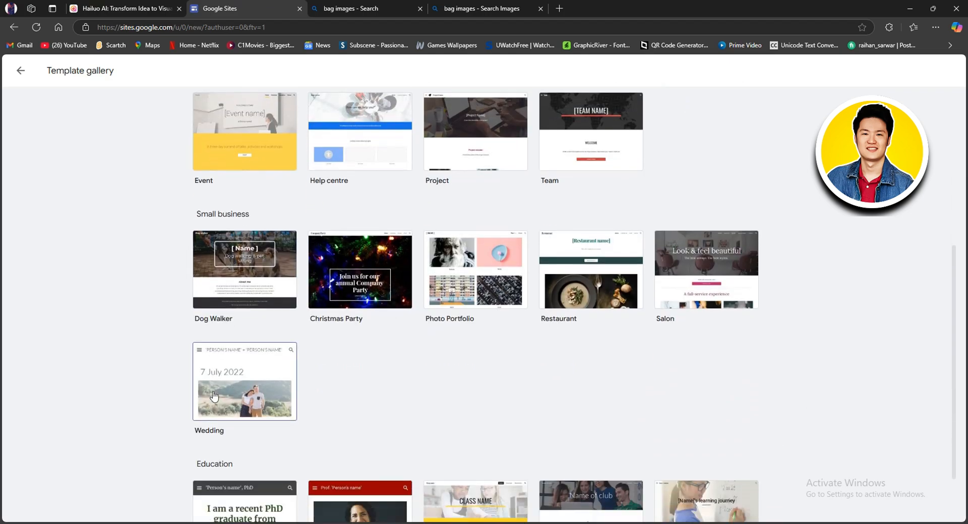
{"action": "scroll", "coordinate": [251, 455], "scroll_direction": "up", "scroll_amount": 2}
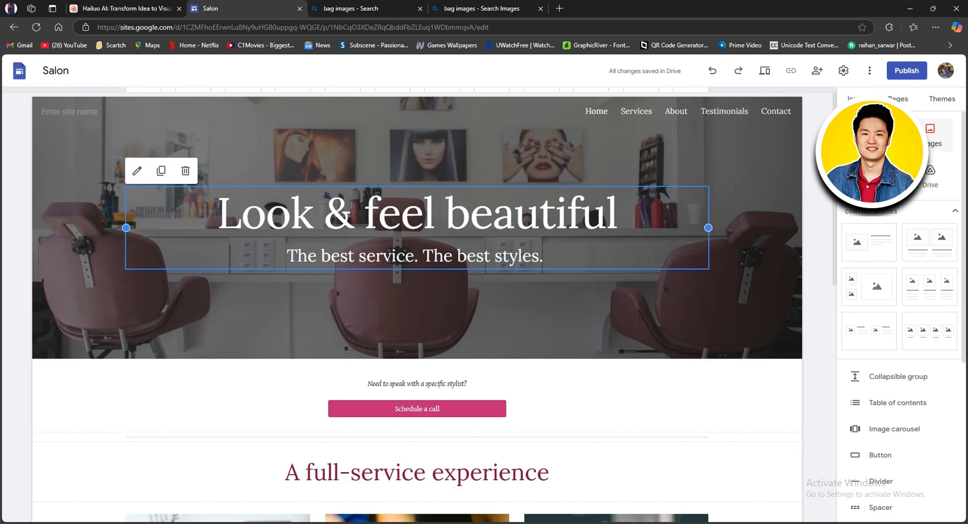
Step: Look over the insertable elements and the sections of the Salon home page
{"action": "scroll", "coordinate": [898, 239], "scroll_direction": "down", "scroll_amount": 1}
{"action": "scroll", "coordinate": [899, 239], "scroll_direction": "down", "scroll_amount": 5}
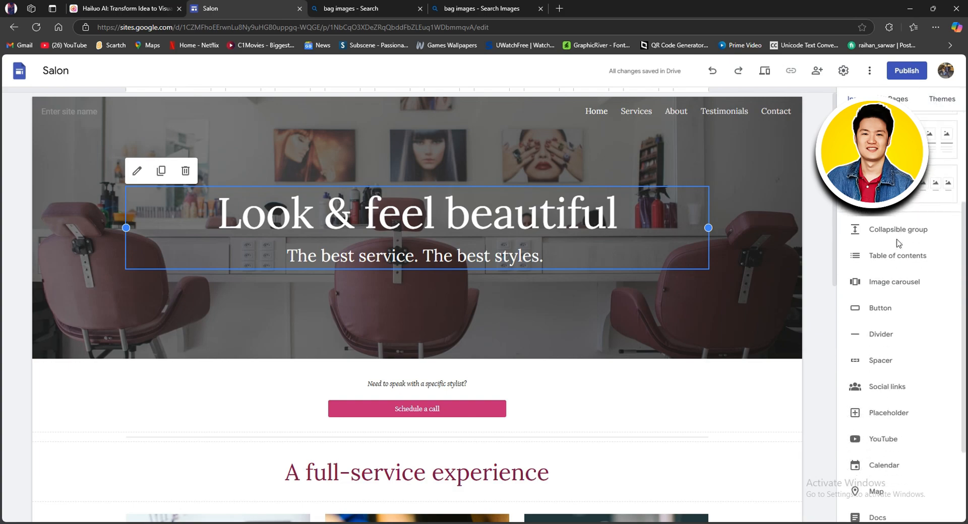
{"action": "scroll", "coordinate": [586, 401], "scroll_direction": "down", "scroll_amount": 10}
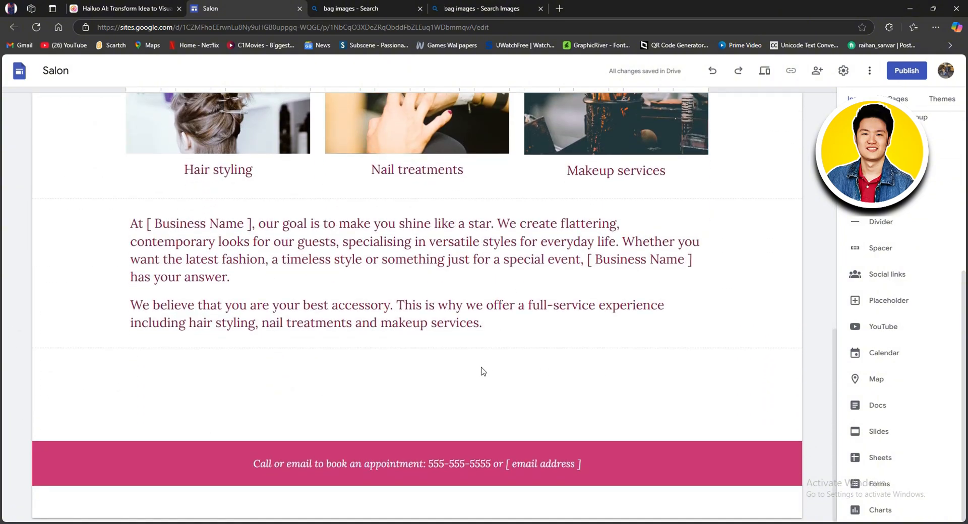
{"action": "scroll", "coordinate": [483, 376], "scroll_direction": "up", "scroll_amount": 7}
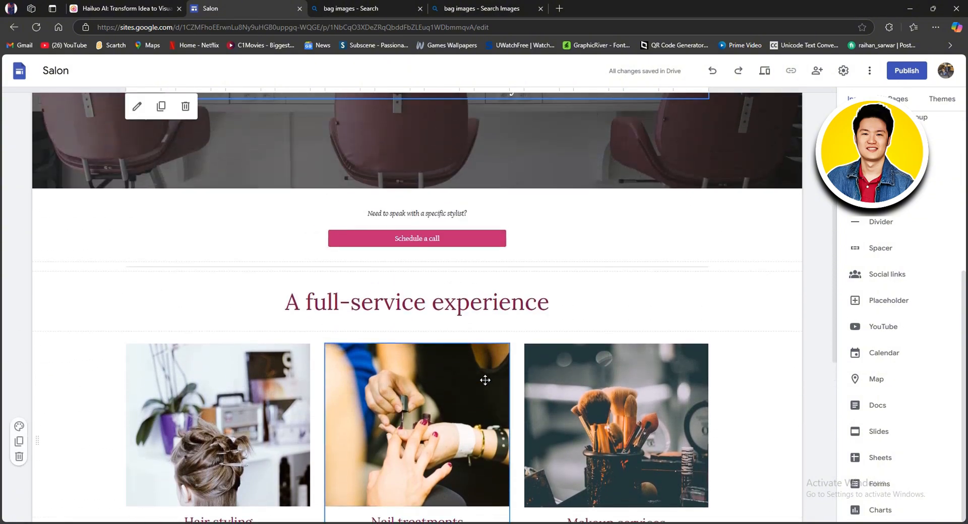
{"action": "scroll", "coordinate": [488, 374], "scroll_direction": "up", "scroll_amount": 3}
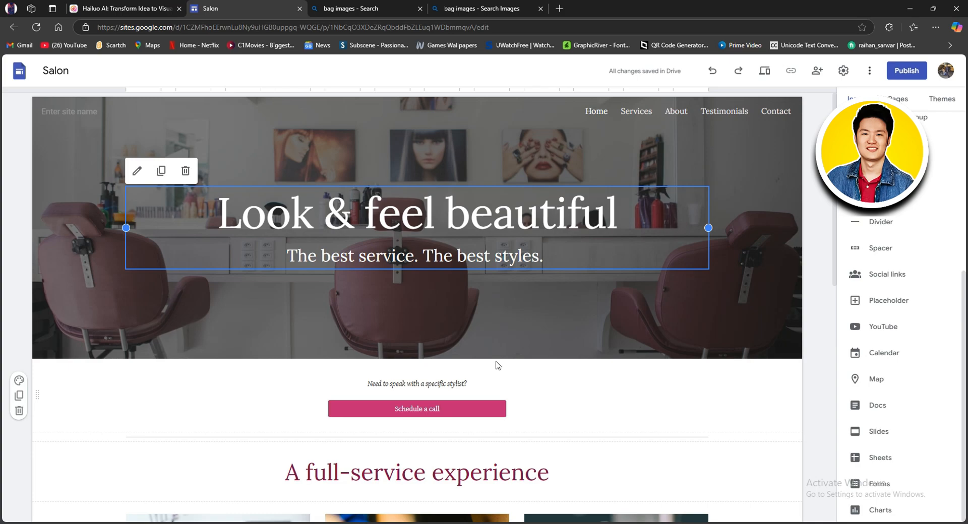
Step: Delete the Testimonials and About pages from the site
{"action": "left_click", "coordinate": [902, 100]}
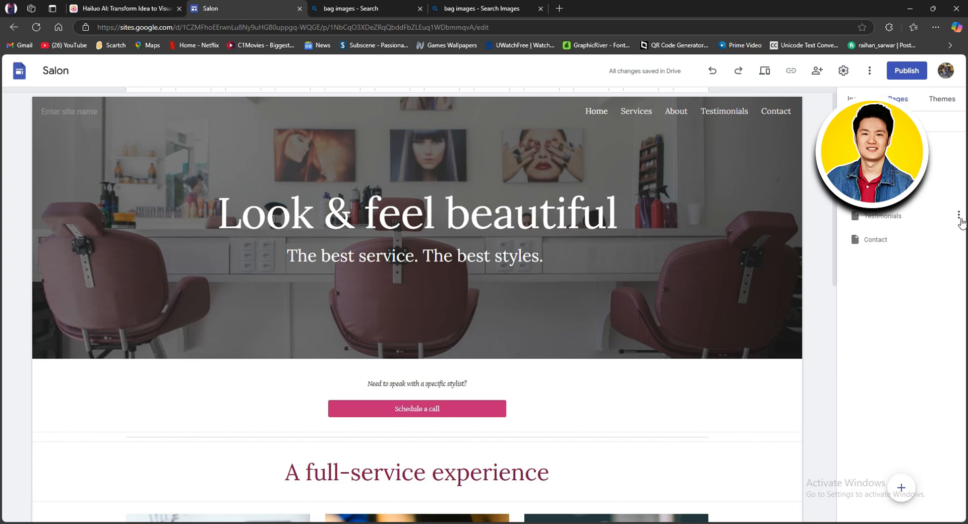
{"action": "left_click", "coordinate": [959, 217]}
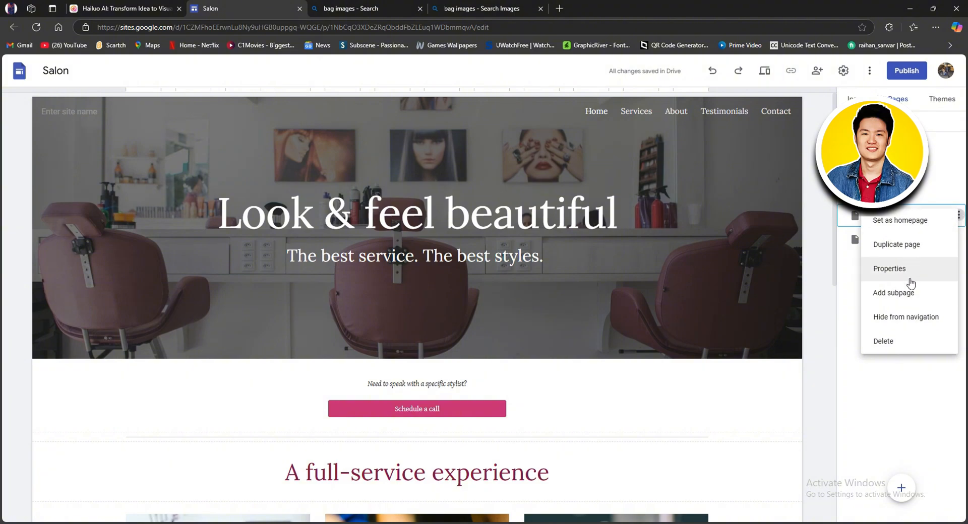
{"action": "left_click", "coordinate": [896, 341]}
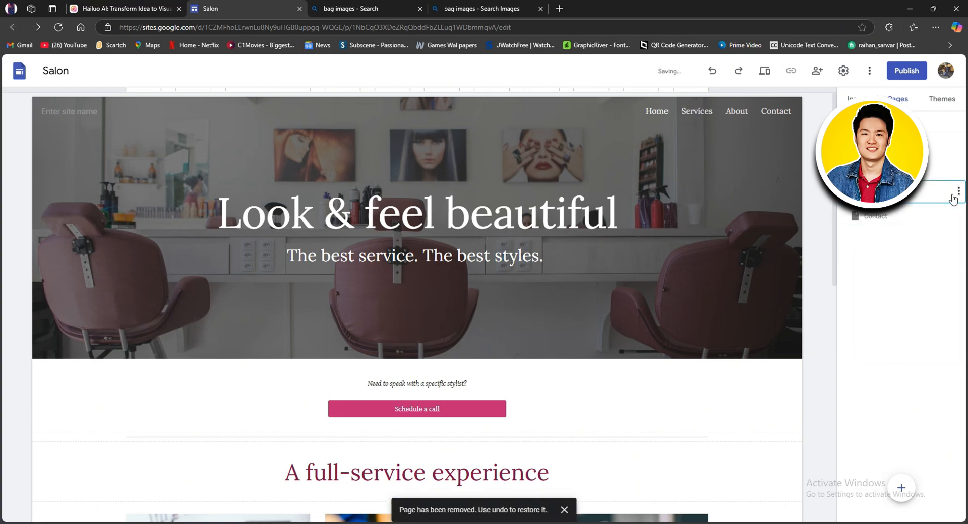
{"action": "left_click", "coordinate": [959, 191]}
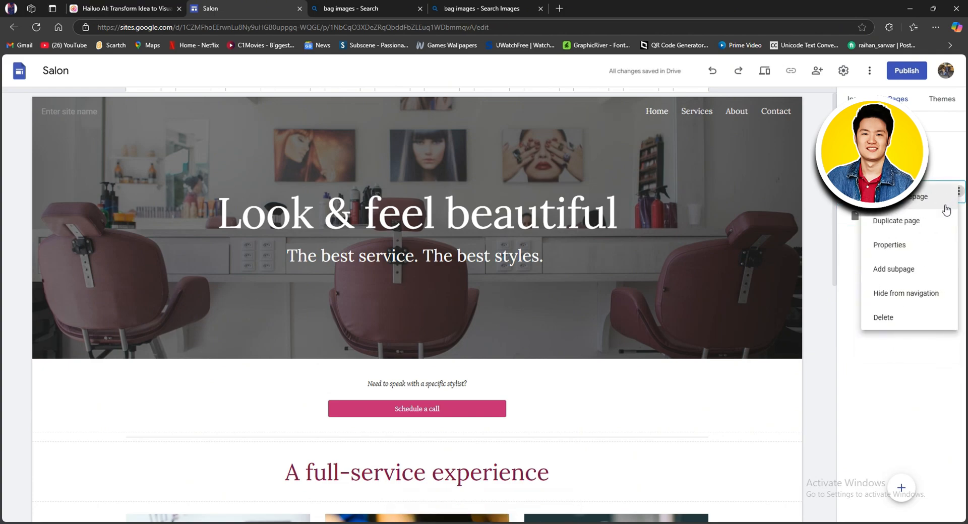
{"action": "left_click", "coordinate": [903, 318]}
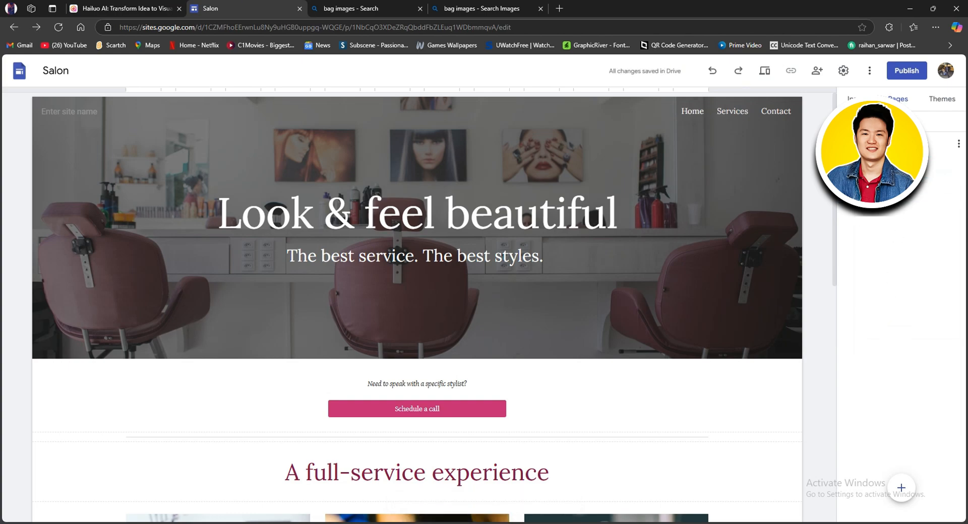
Step: Upload the OIP image from the Others (F:) drive as the site logo and use its colour for the theme
{"action": "scroll", "coordinate": [461, 272], "scroll_direction": "down", "scroll_amount": 5}
{"action": "scroll", "coordinate": [461, 271], "scroll_direction": "down", "scroll_amount": 6}
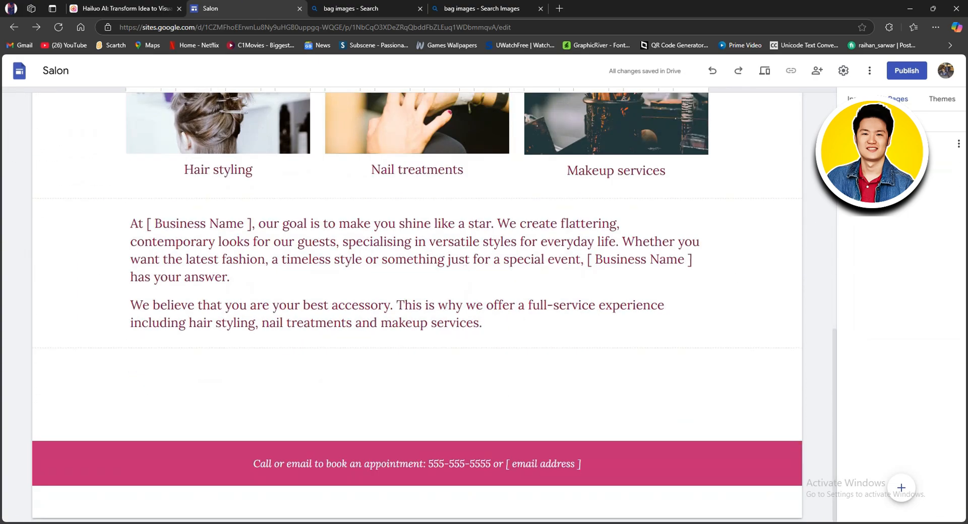
{"action": "scroll", "coordinate": [723, 209], "scroll_direction": "up", "scroll_amount": 10}
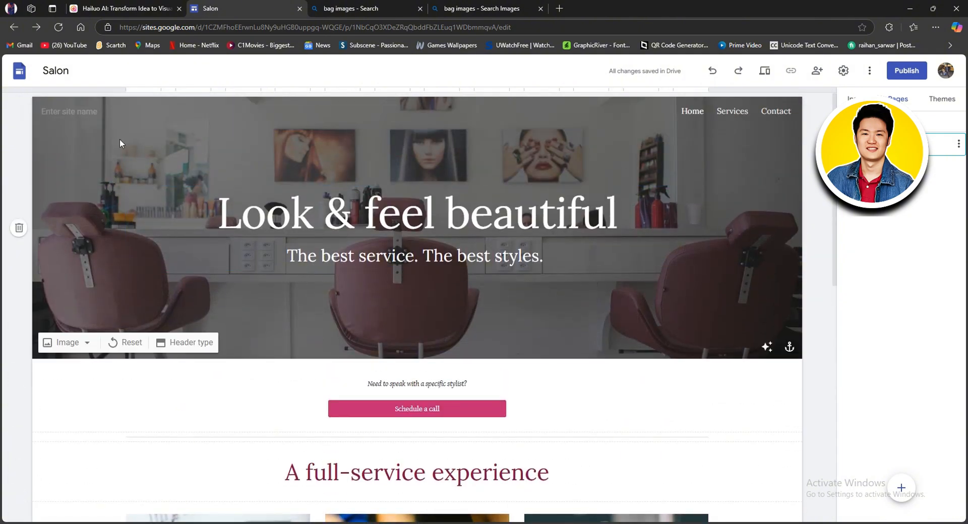
{"action": "left_click", "coordinate": [69, 137]}
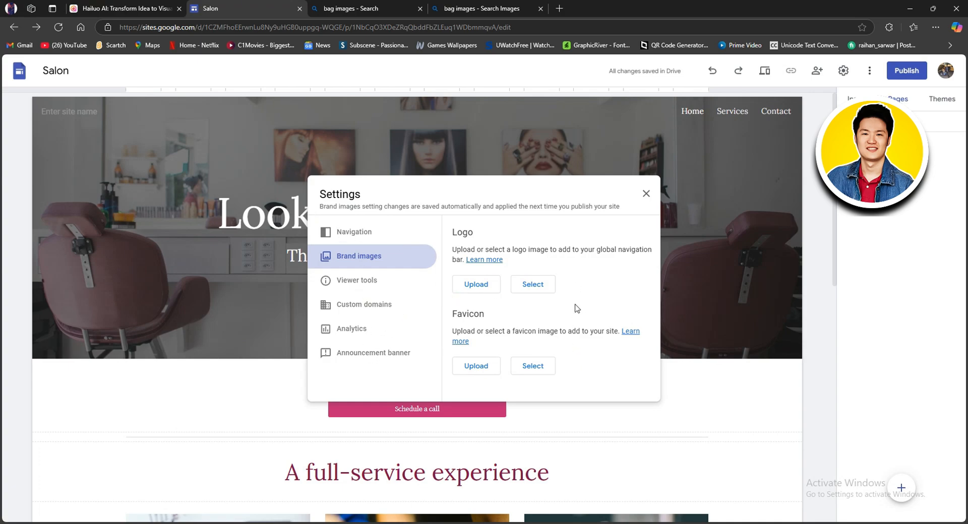
{"action": "left_click", "coordinate": [366, 306]}
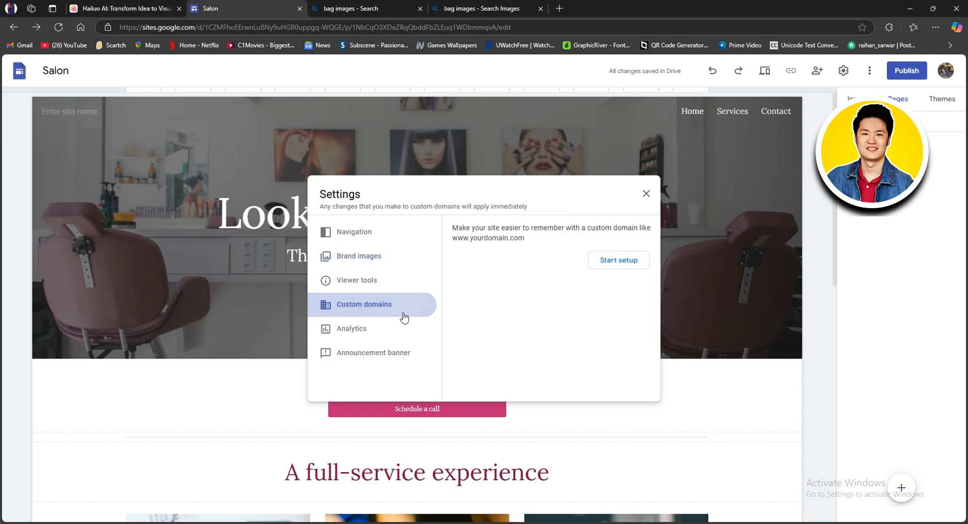
{"action": "left_click", "coordinate": [380, 257]}
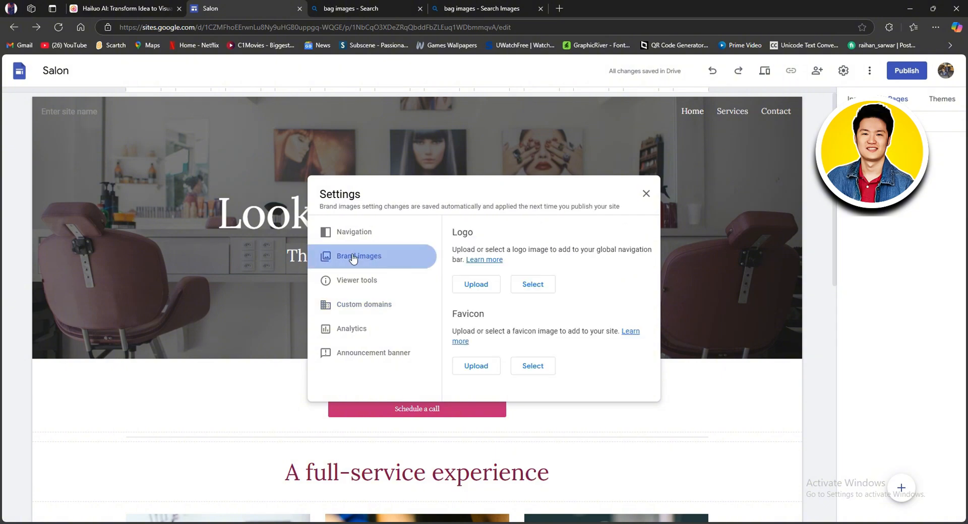
{"action": "left_click", "coordinate": [536, 285]}
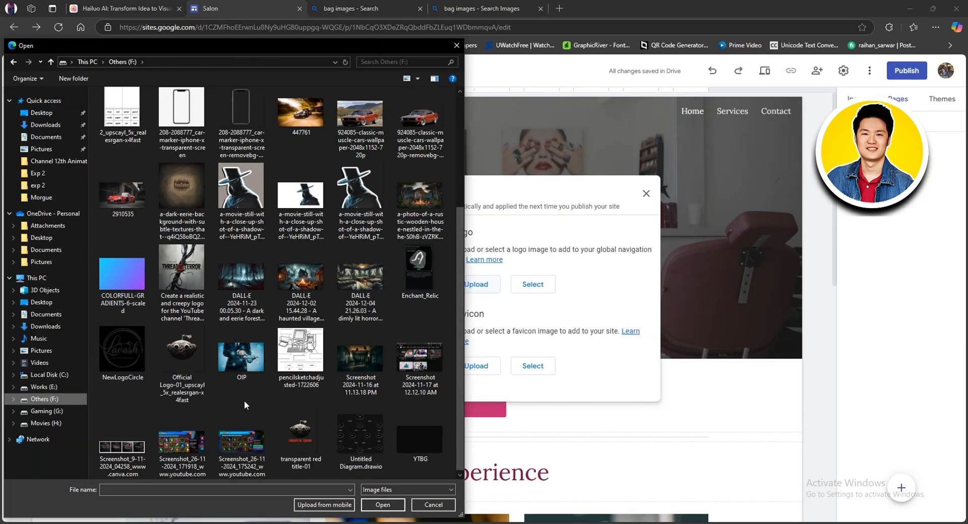
{"action": "double_click", "coordinate": [241, 357]}
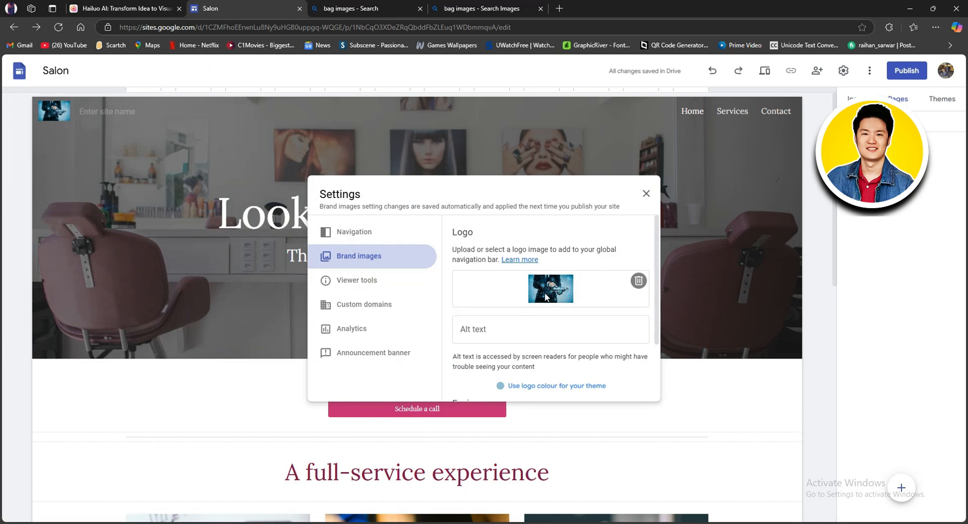
{"action": "scroll", "coordinate": [554, 378], "scroll_direction": "down", "scroll_amount": 3}
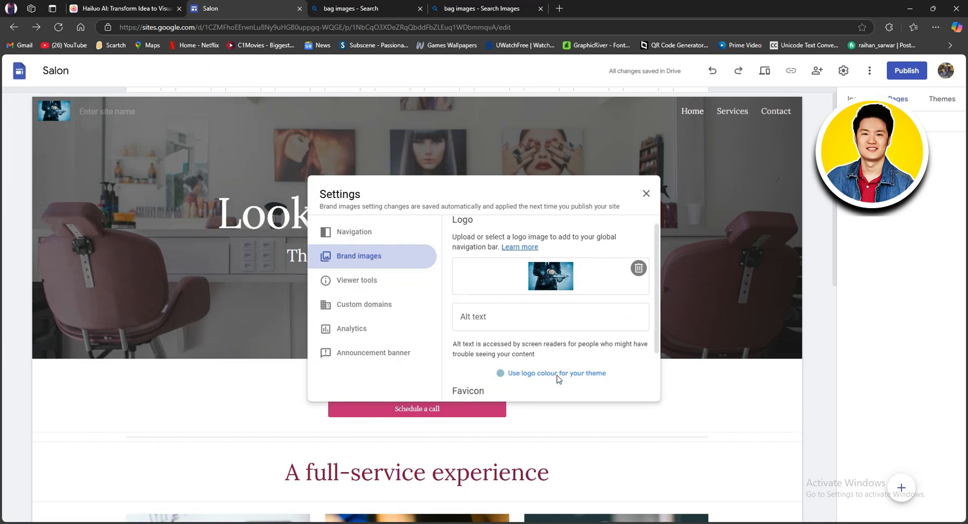
{"action": "left_click", "coordinate": [579, 306]}
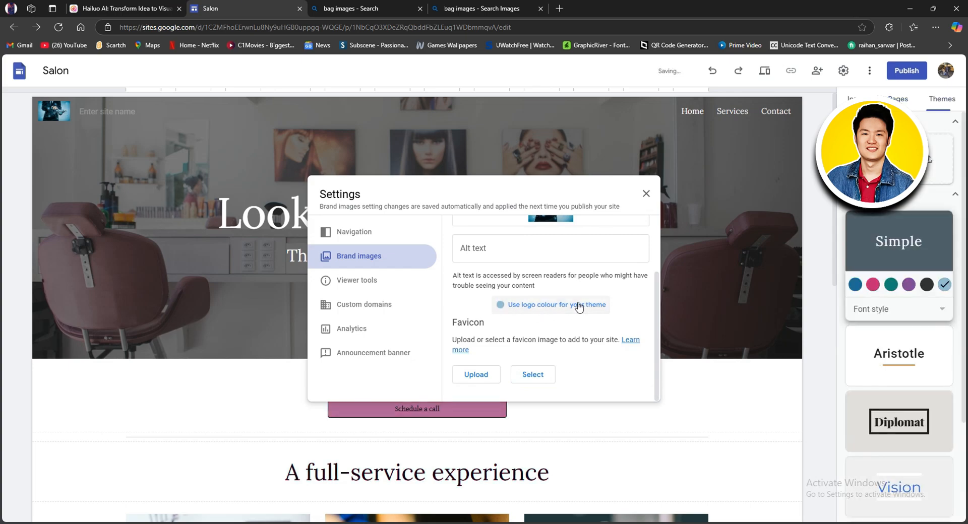
Step: Search Google Images for "bag", insert the small dark brown shoulder bag as the favicon, and close the settings
{"action": "scroll", "coordinate": [566, 305], "scroll_direction": "up", "scroll_amount": 1}
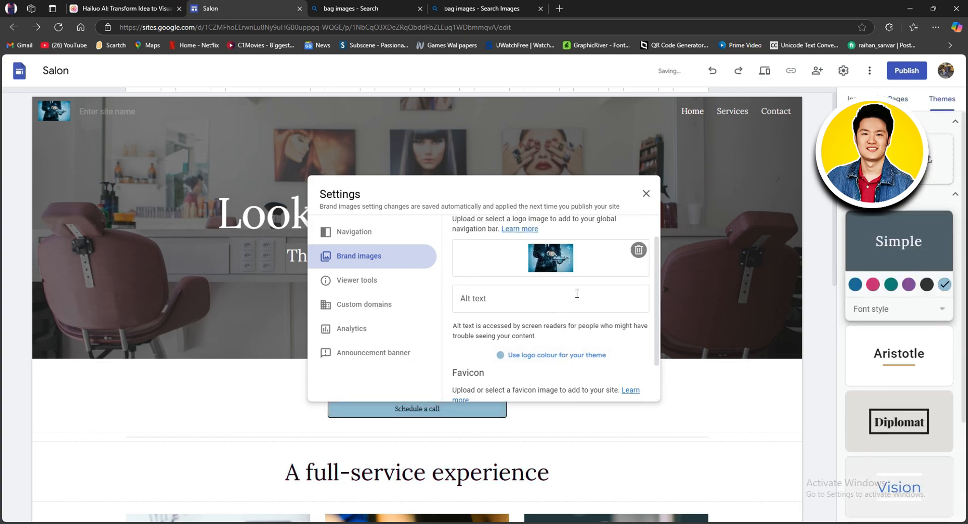
{"action": "scroll", "coordinate": [583, 292], "scroll_direction": "down", "scroll_amount": 1}
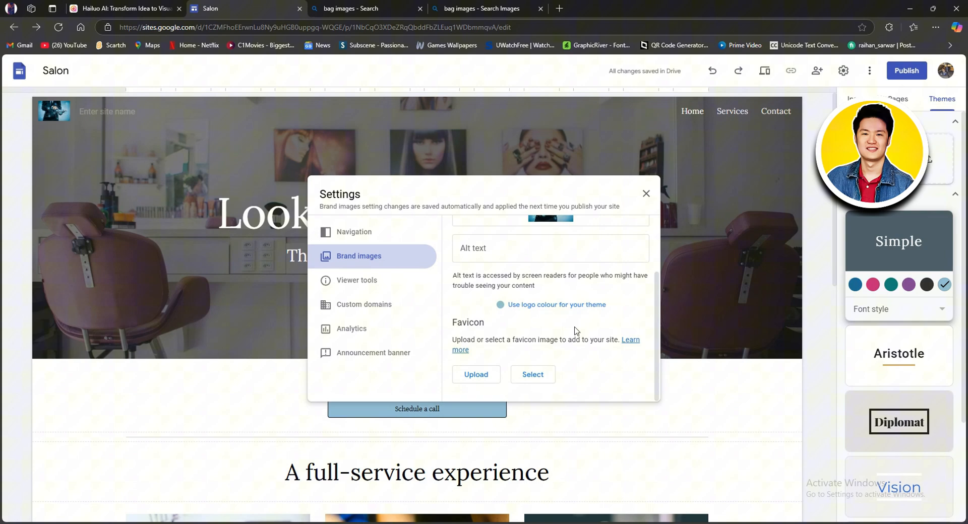
{"action": "left_click", "coordinate": [532, 374]}
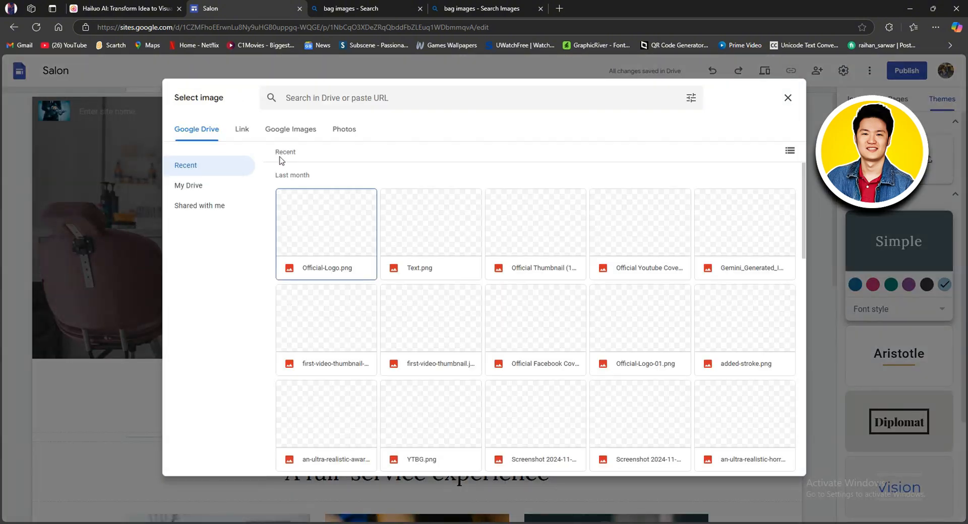
{"action": "left_click", "coordinate": [291, 132]}
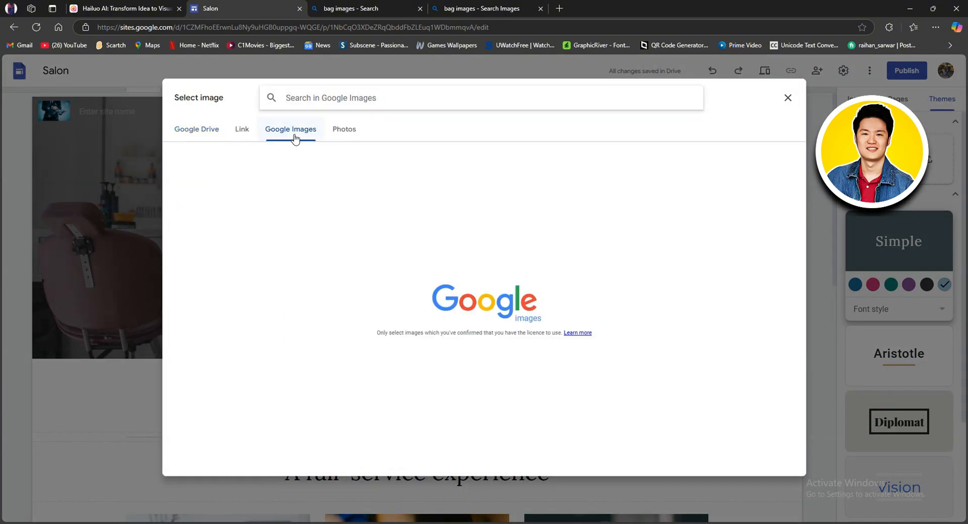
{"action": "left_click", "coordinate": [361, 99]}
{"action": "type", "text": "bag"}
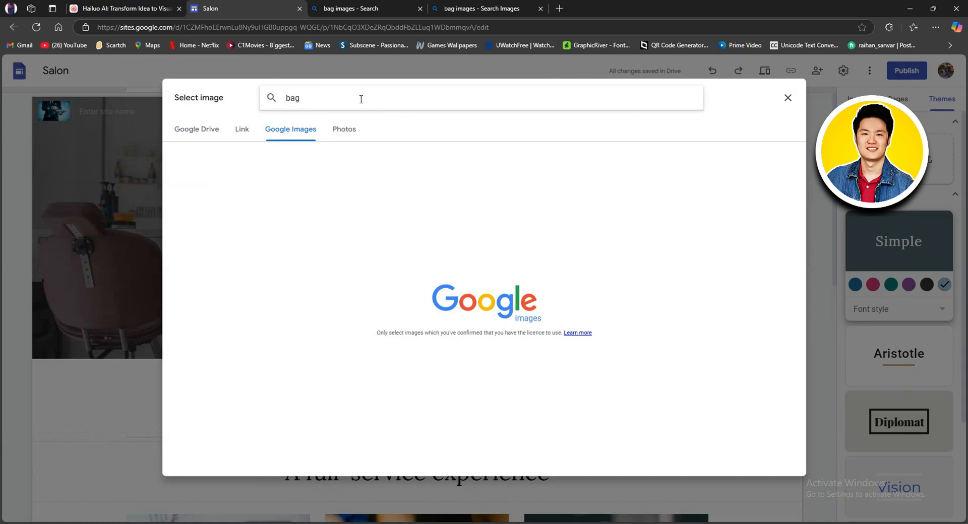
{"action": "key", "text": "Return"}
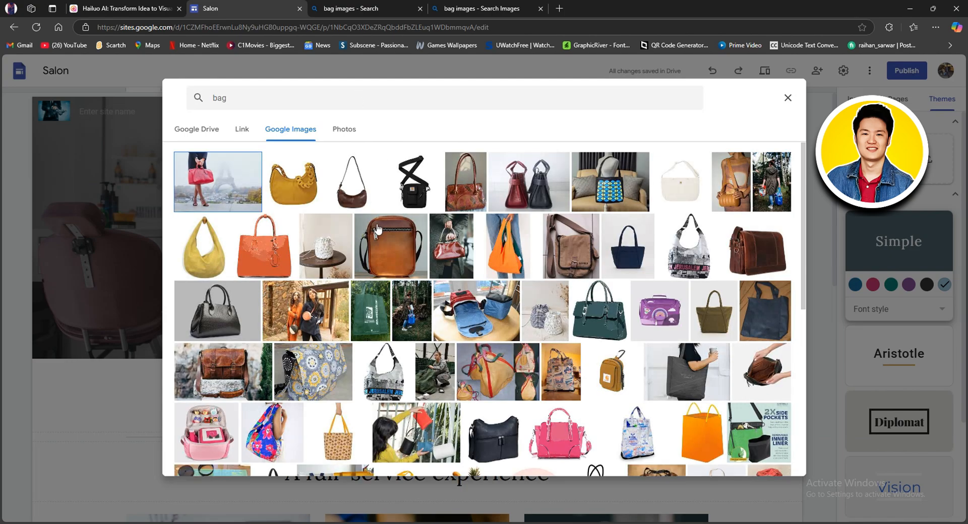
{"action": "left_click", "coordinate": [352, 191]}
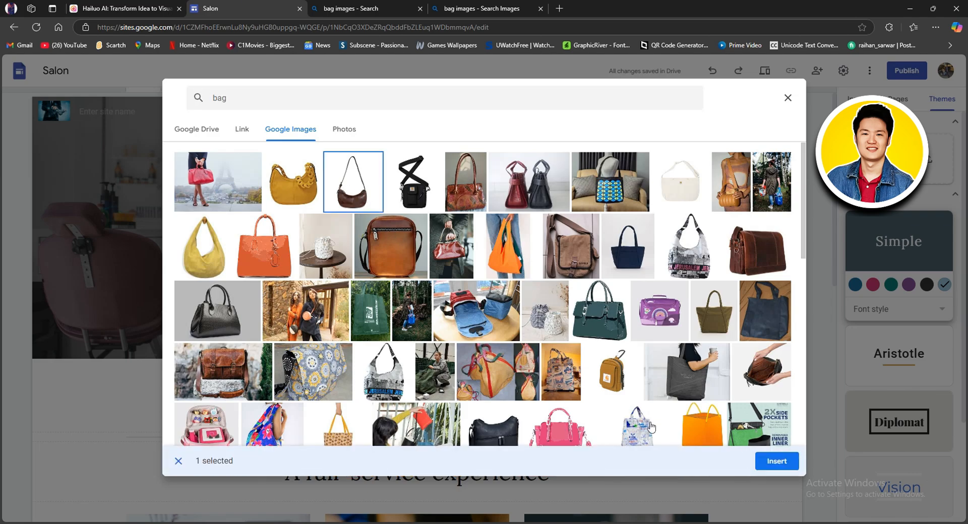
{"action": "left_click", "coordinate": [775, 460]}
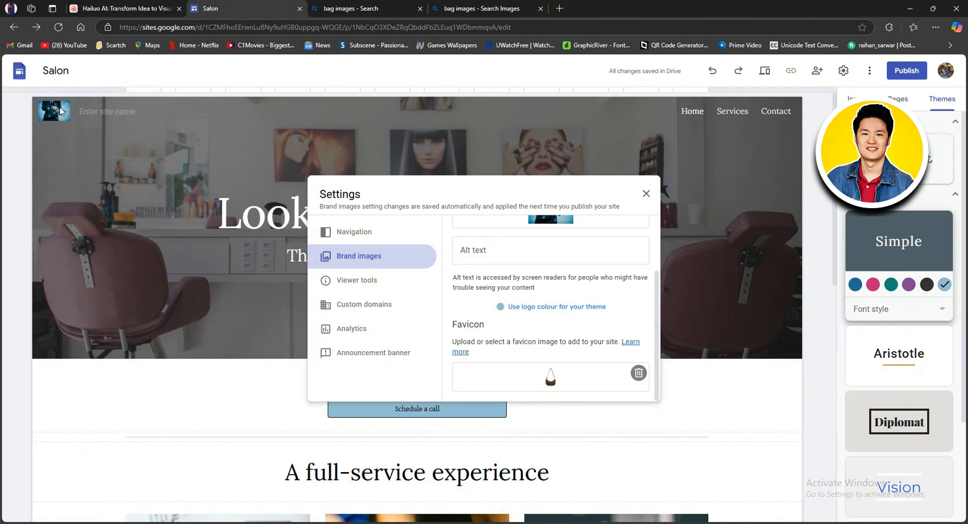
{"action": "left_click", "coordinate": [65, 129]}
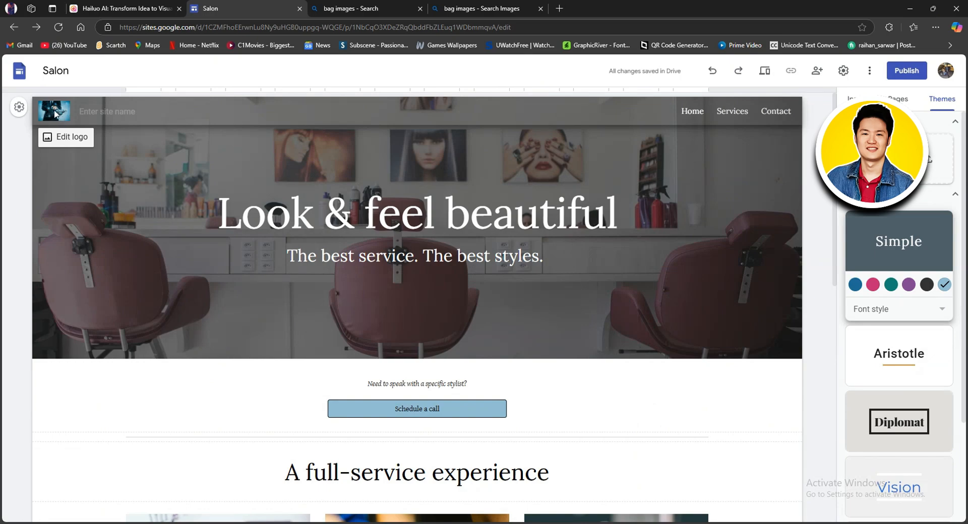
Step: Set the site name in the header to SENNA
{"action": "left_click", "coordinate": [87, 110]}
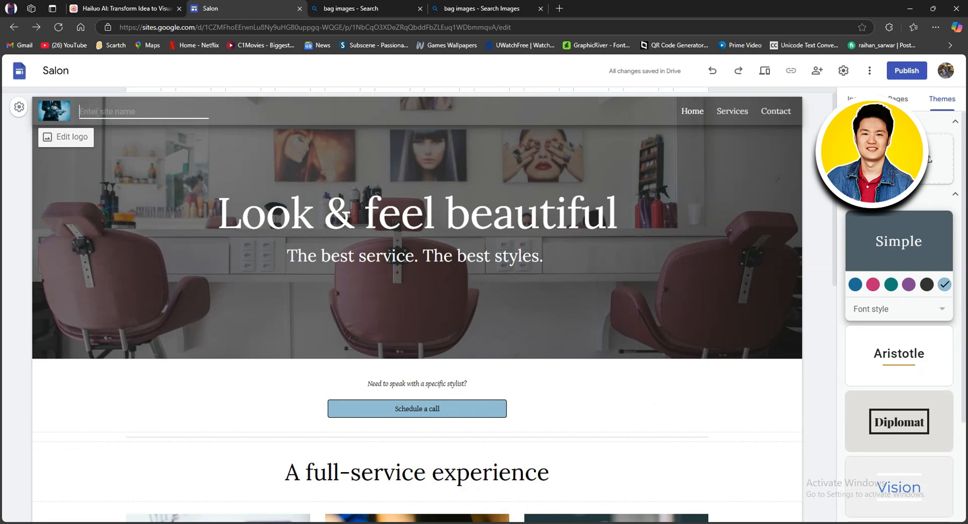
{"action": "type", "text": "SENNA"}
{"action": "left_click", "coordinate": [136, 146]}
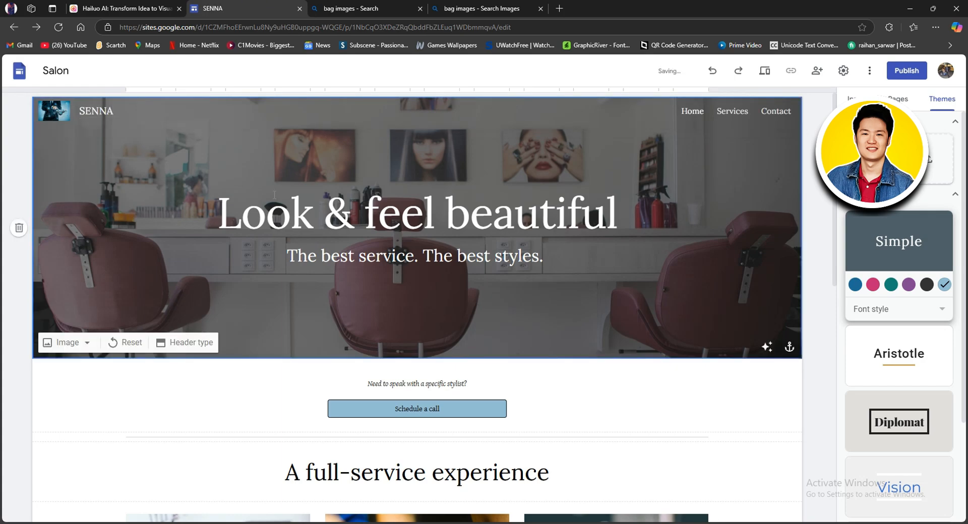
Step: Replace the banner title "Look & feel beautiful" with "Tutorial"
{"action": "left_click", "coordinate": [396, 218]}
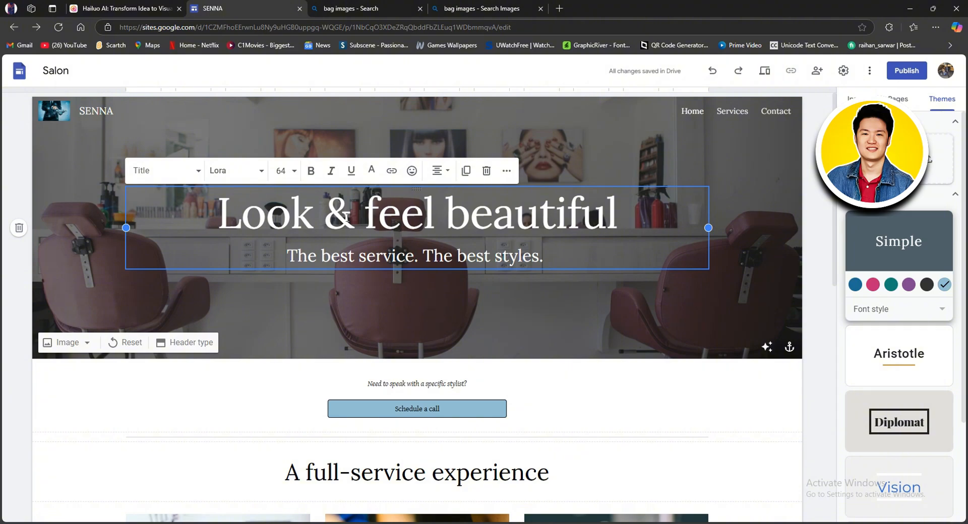
{"action": "left_click", "coordinate": [223, 210]}
{"action": "left_click_drag", "start_coordinate": [223, 209], "coordinate": [618, 232]}
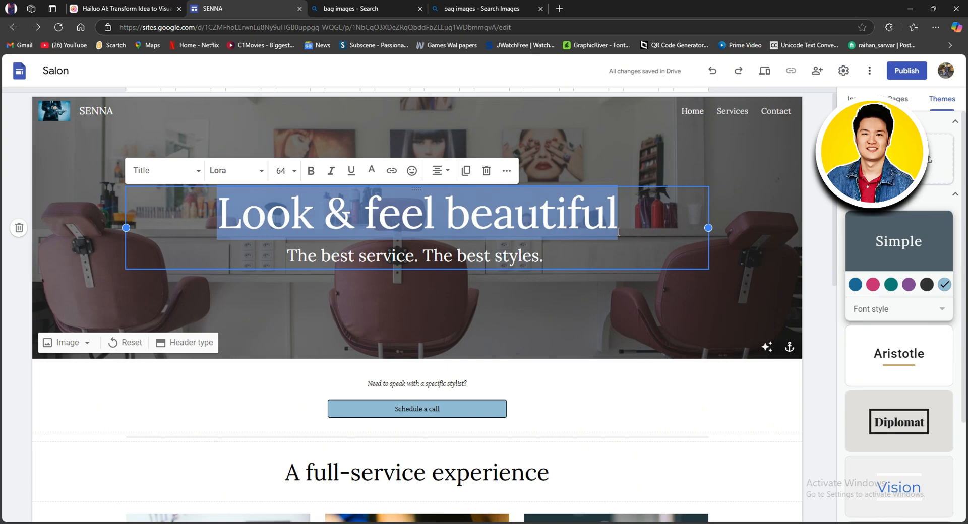
{"action": "type", "text": "Tu"}
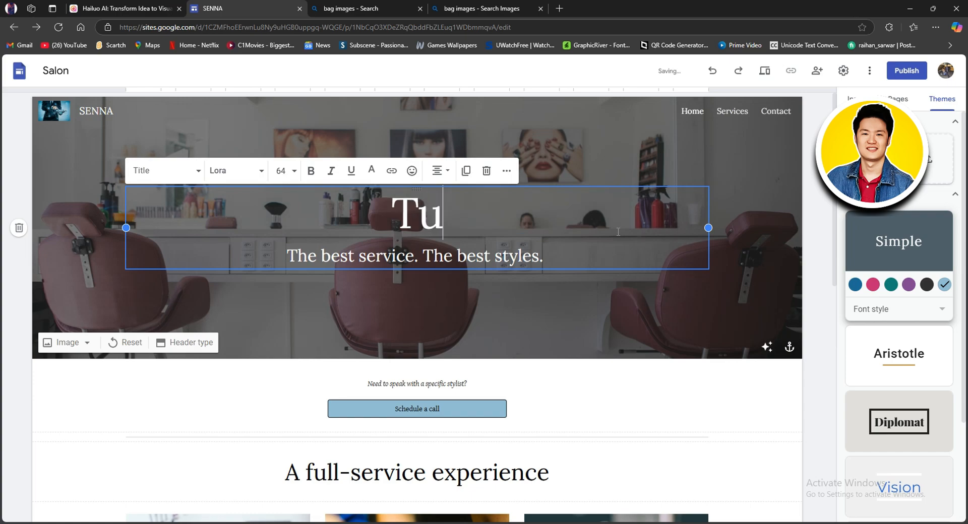
{"action": "type", "text": "torial"}
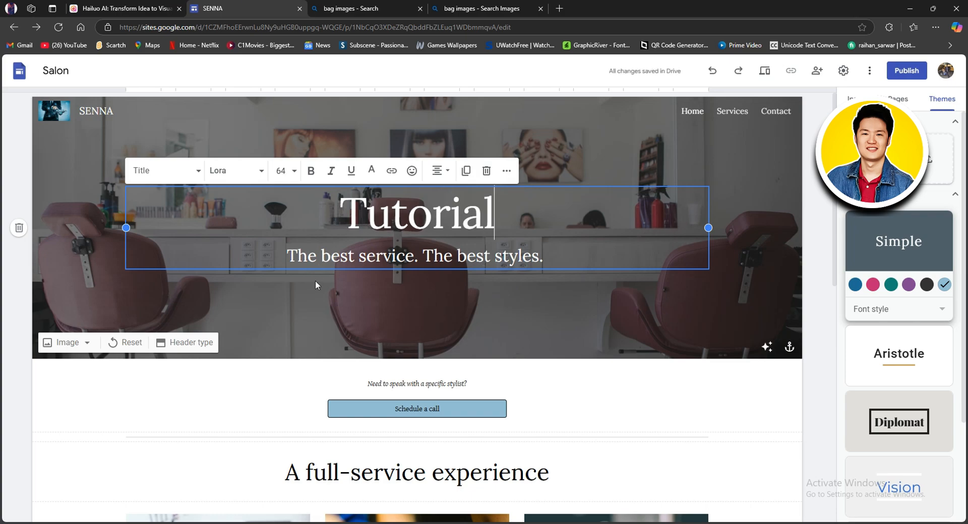
{"action": "left_click", "coordinate": [316, 295]}
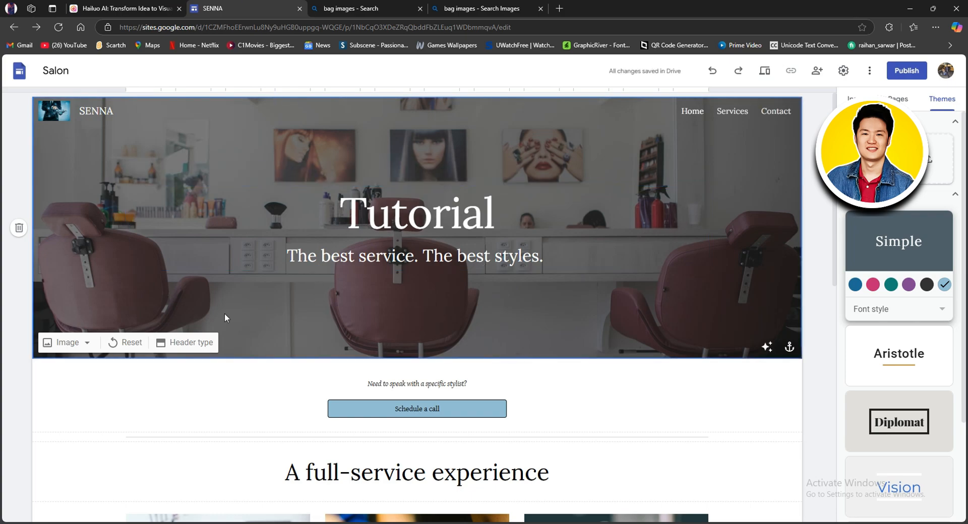
Step: Search Google Images for "stationary" and set the grey wooden desk photo with notebooks and coffee as the banner image
{"action": "left_click", "coordinate": [70, 344]}
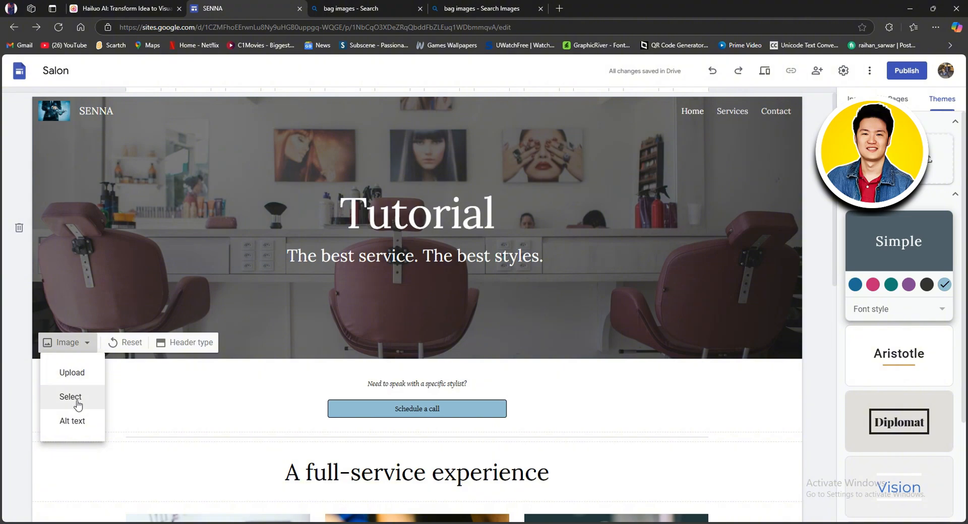
{"action": "scroll", "coordinate": [75, 398], "scroll_direction": "down", "scroll_amount": 1}
{"action": "left_click", "coordinate": [79, 347]}
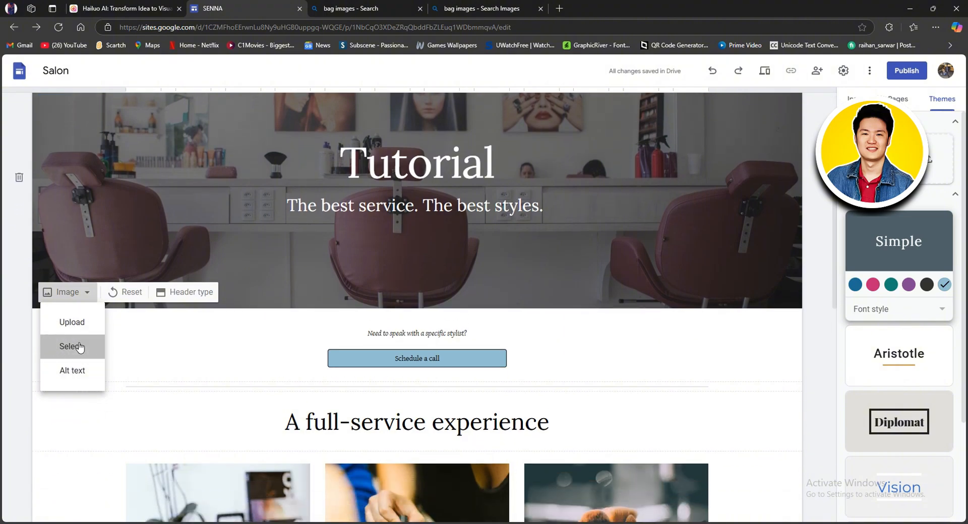
{"action": "left_click", "coordinate": [339, 179]}
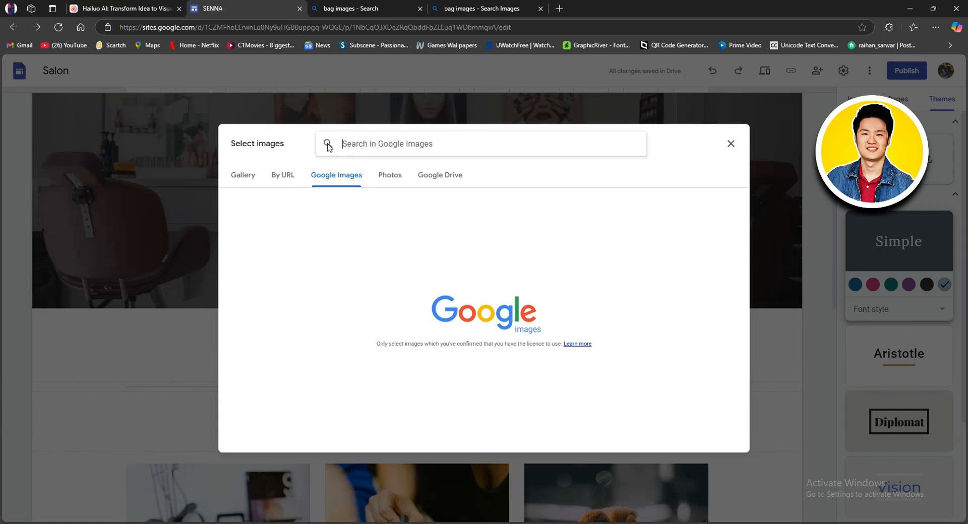
{"action": "type", "text": "stationary"}
{"action": "left_click", "coordinate": [328, 145]}
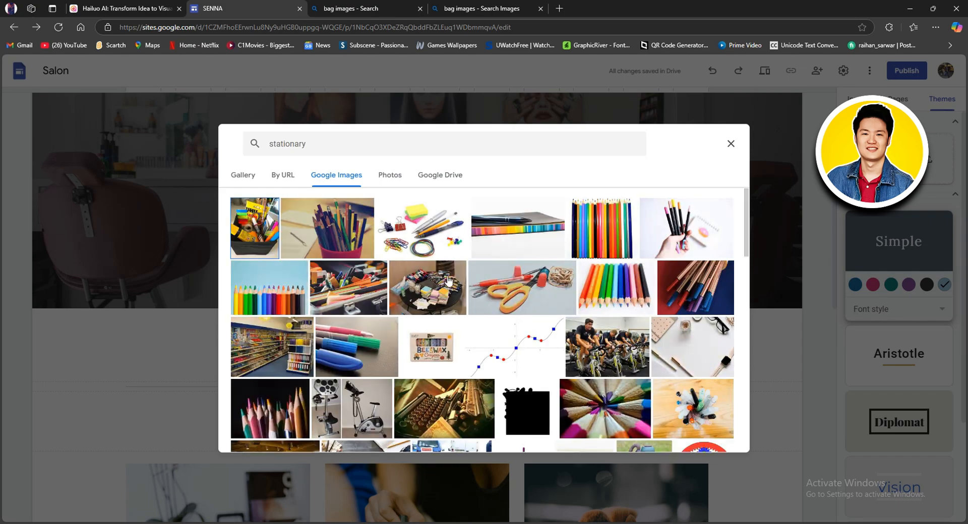
{"action": "scroll", "coordinate": [335, 303], "scroll_direction": "down", "scroll_amount": 1}
{"action": "scroll", "coordinate": [485, 328], "scroll_direction": "down", "scroll_amount": 1}
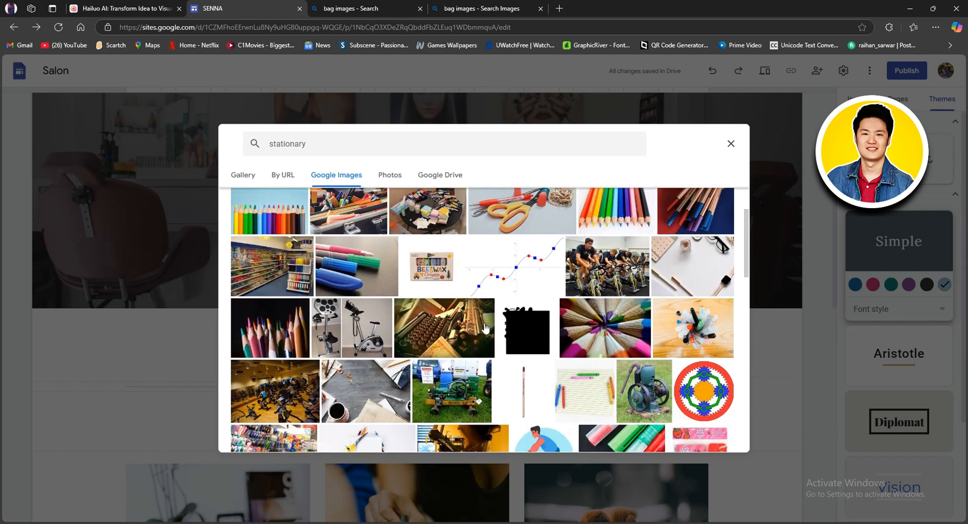
{"action": "scroll", "coordinate": [482, 331], "scroll_direction": "up", "scroll_amount": 1}
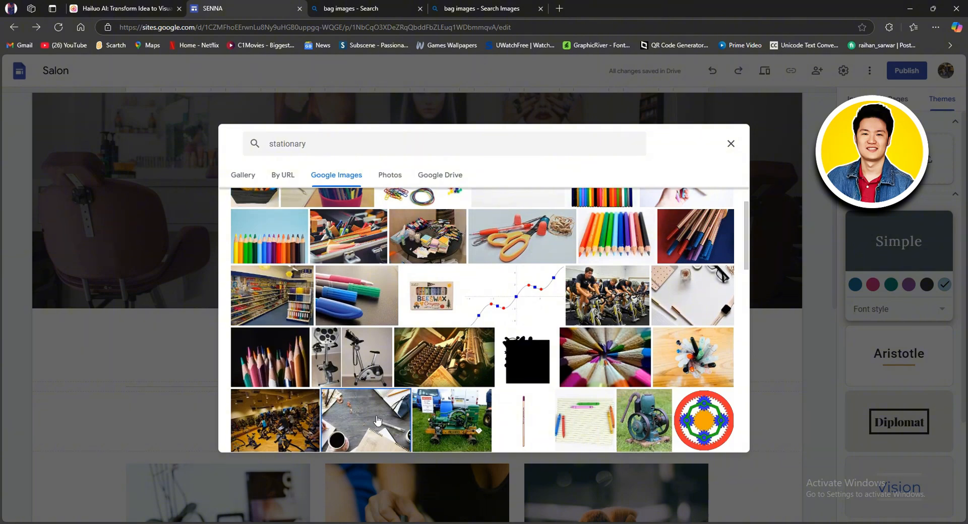
{"action": "left_click", "coordinate": [376, 421]}
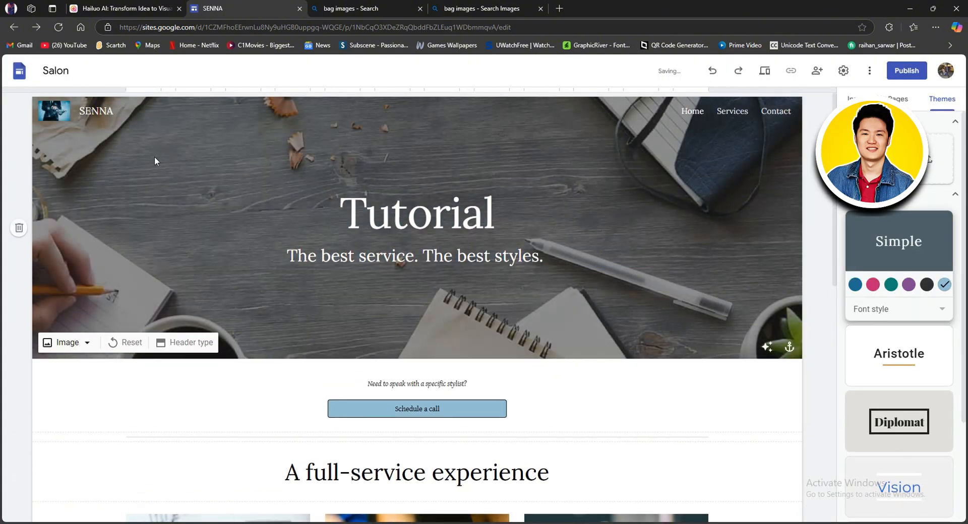
Step: Make the banner subtitle "The best service. The best styles." bold
{"action": "left_click", "coordinate": [409, 235]}
{"action": "left_click", "coordinate": [383, 255]}
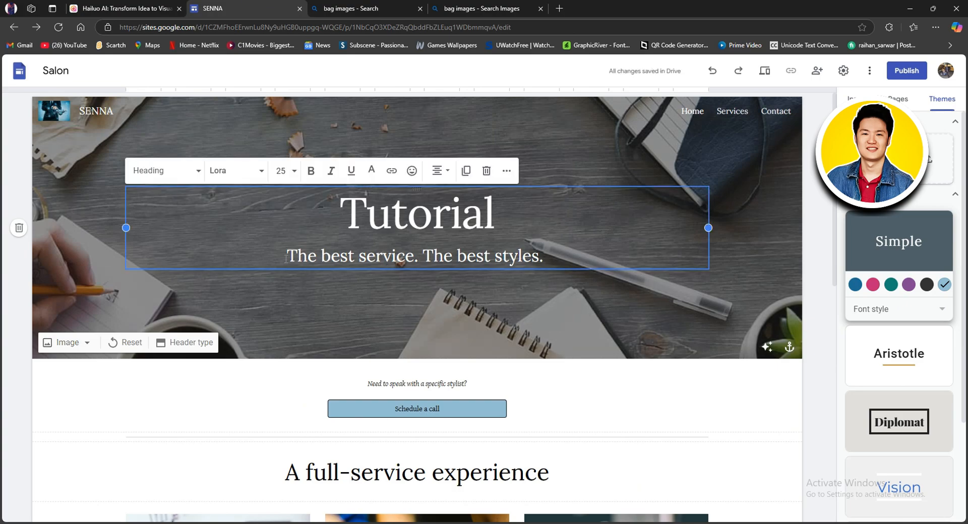
{"action": "left_click_drag", "start_coordinate": [285, 259], "coordinate": [556, 258]}
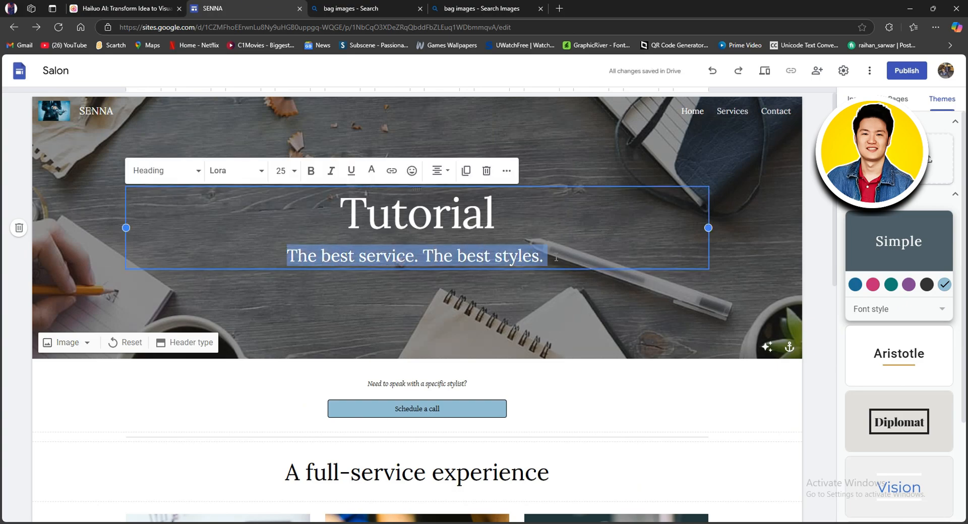
{"action": "left_click", "coordinate": [198, 172]}
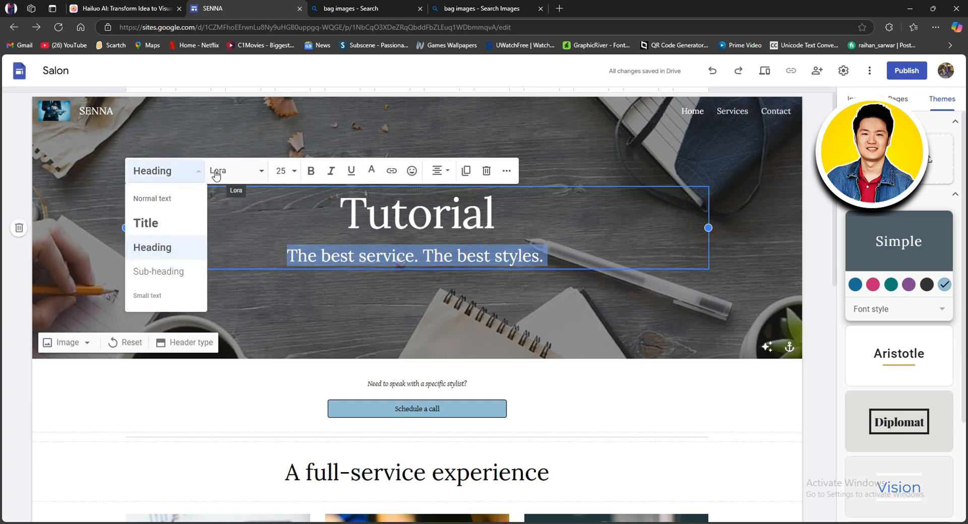
{"action": "left_click", "coordinate": [247, 174]}
{"action": "left_click", "coordinate": [247, 172]}
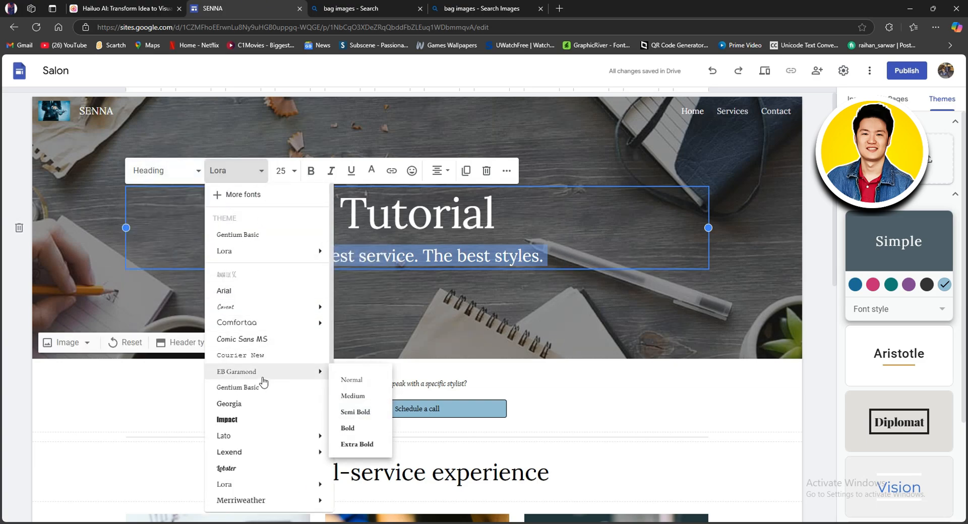
{"action": "left_click", "coordinate": [289, 172]}
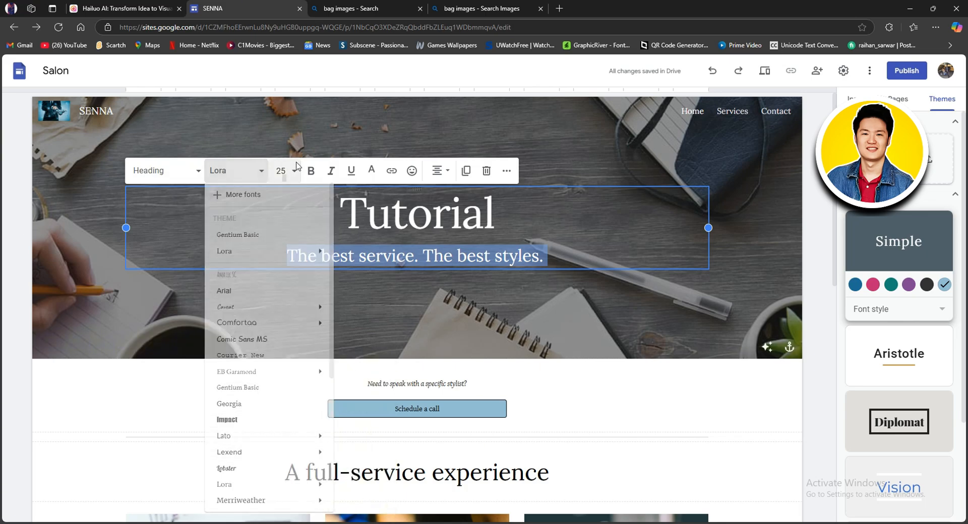
{"action": "left_click", "coordinate": [312, 172]}
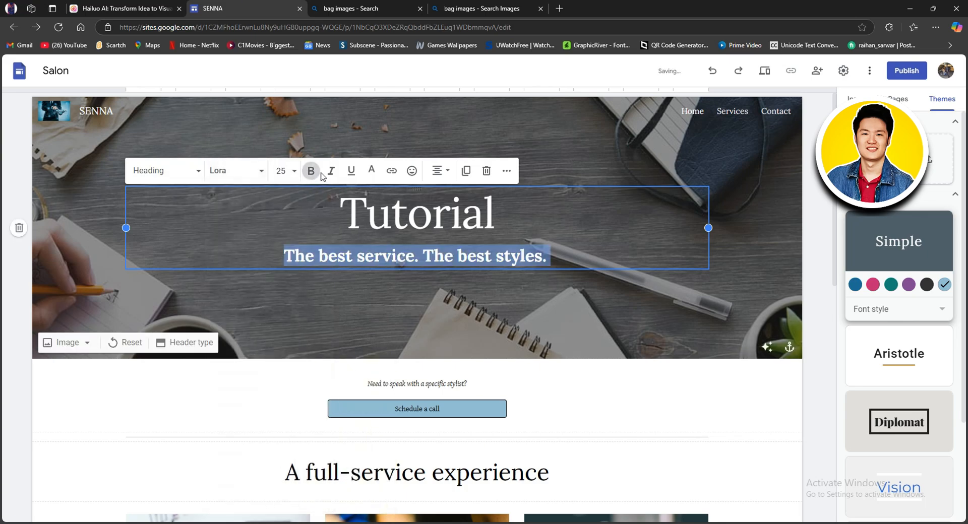
Step: Try underlining, justifying and right-aligning the banner subtitle, restoring it to centred text without an underline
{"action": "left_click", "coordinate": [351, 171]}
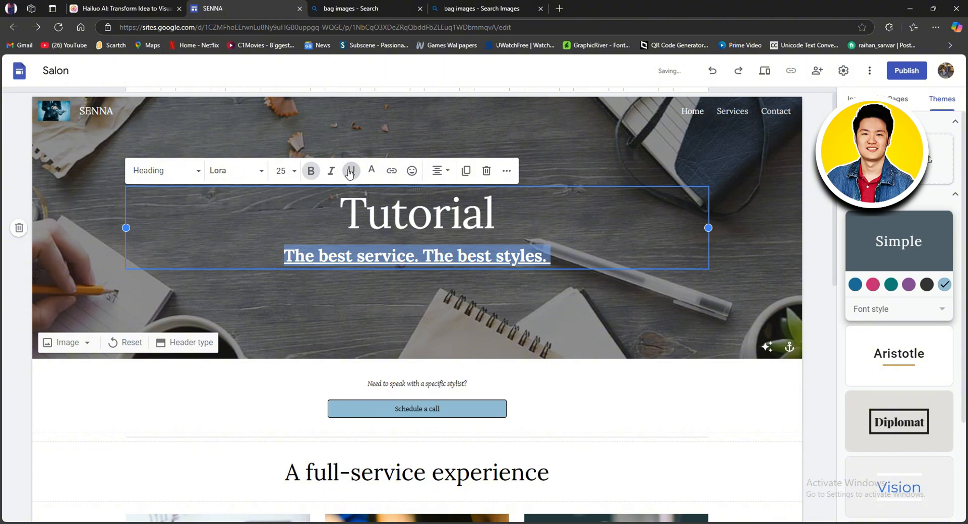
{"action": "left_click", "coordinate": [351, 171]}
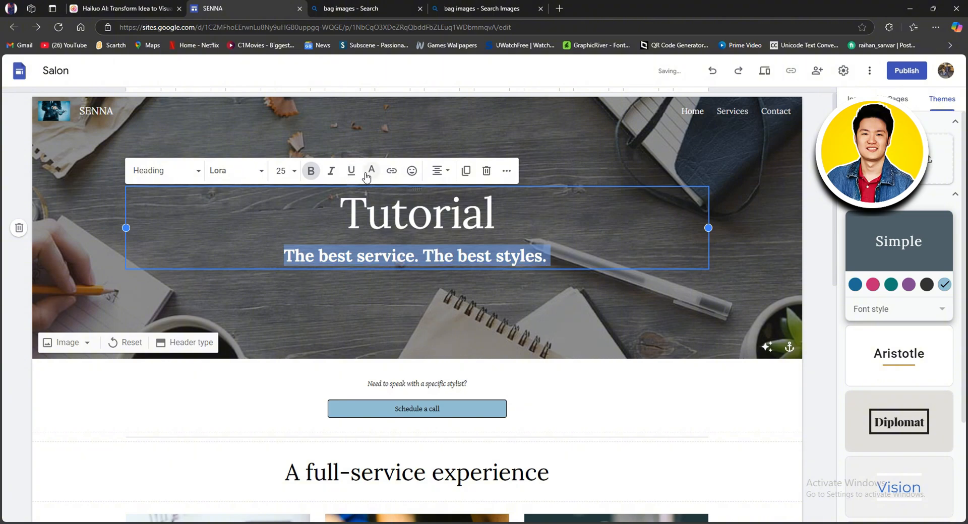
{"action": "left_click", "coordinate": [438, 172]}
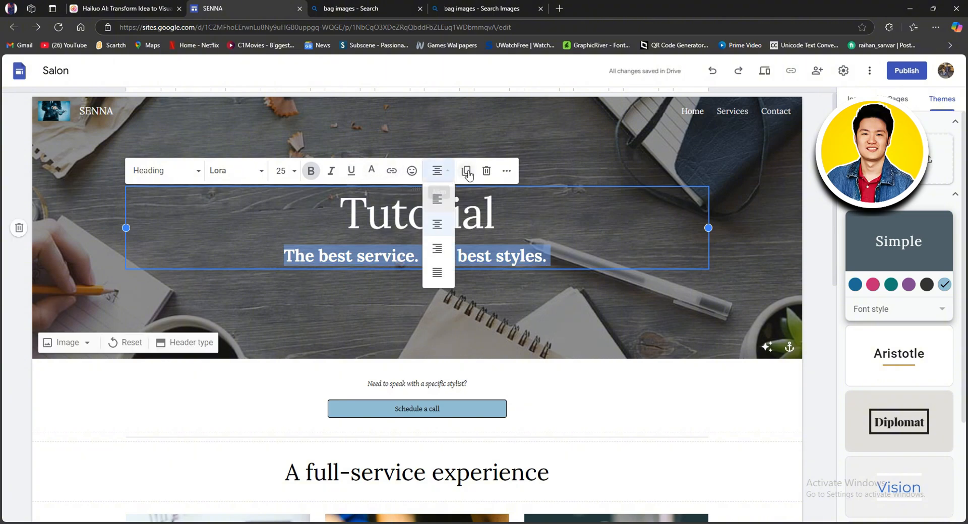
{"action": "left_click", "coordinate": [439, 271]}
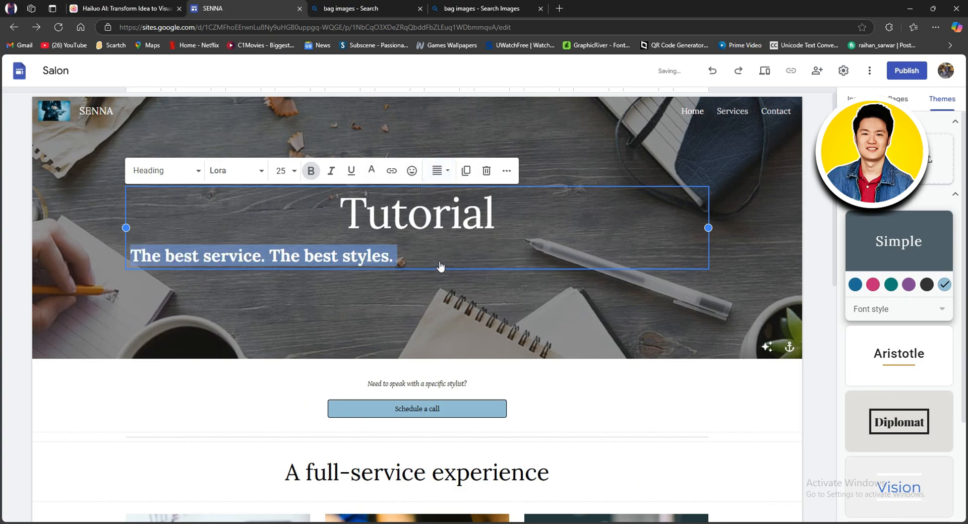
{"action": "left_click", "coordinate": [439, 171]}
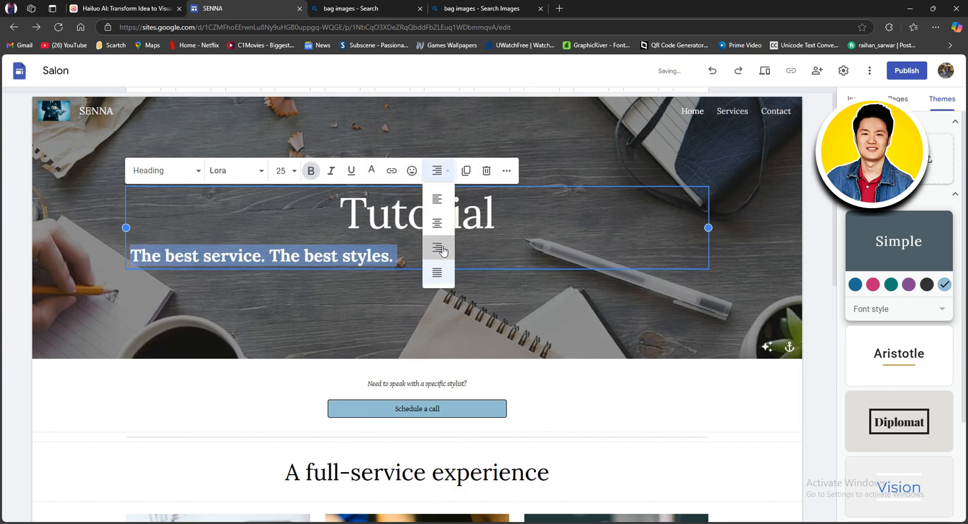
{"action": "left_click", "coordinate": [443, 251]}
{"action": "left_click", "coordinate": [438, 172]}
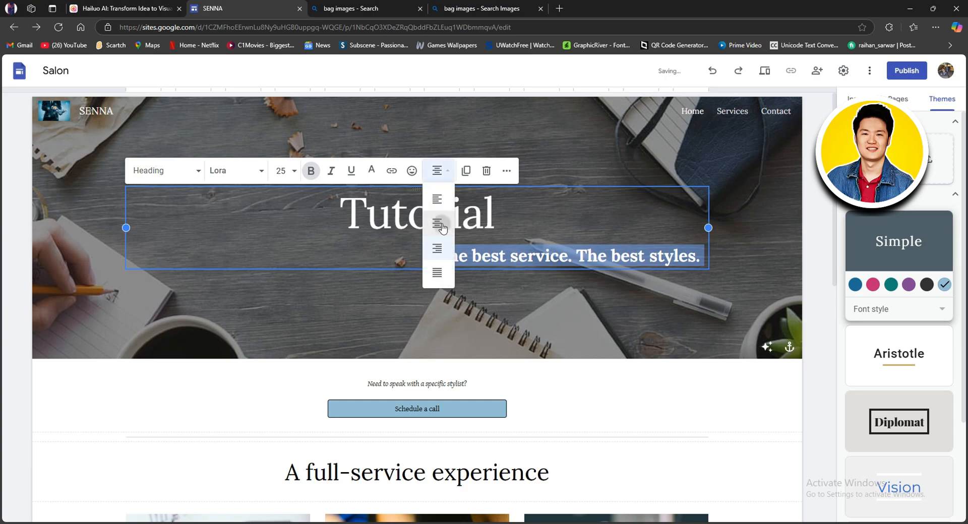
{"action": "left_click", "coordinate": [439, 224]}
{"action": "left_click", "coordinate": [546, 152]}
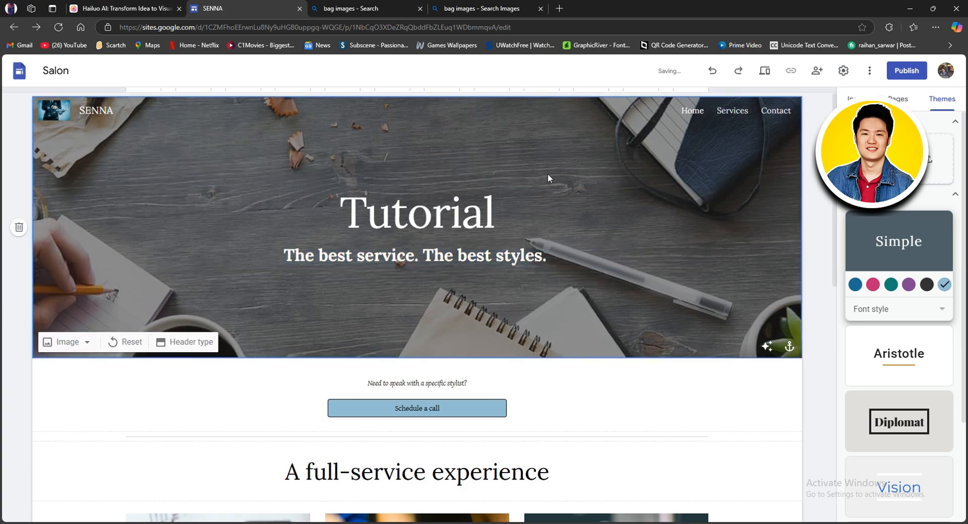
Step: Delete the block below the banner with the specific stylist question and the "Schedule a call" button
{"action": "scroll", "coordinate": [547, 173], "scroll_direction": "down", "scroll_amount": 3}
{"action": "left_click", "coordinate": [432, 257]}
{"action": "left_click_drag", "start_coordinate": [433, 257], "coordinate": [448, 259]}
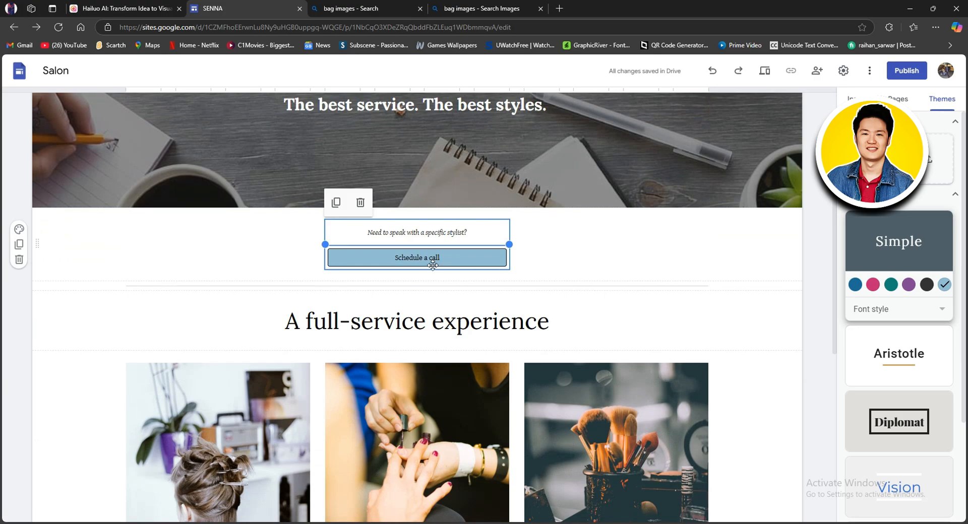
{"action": "left_click", "coordinate": [361, 203]}
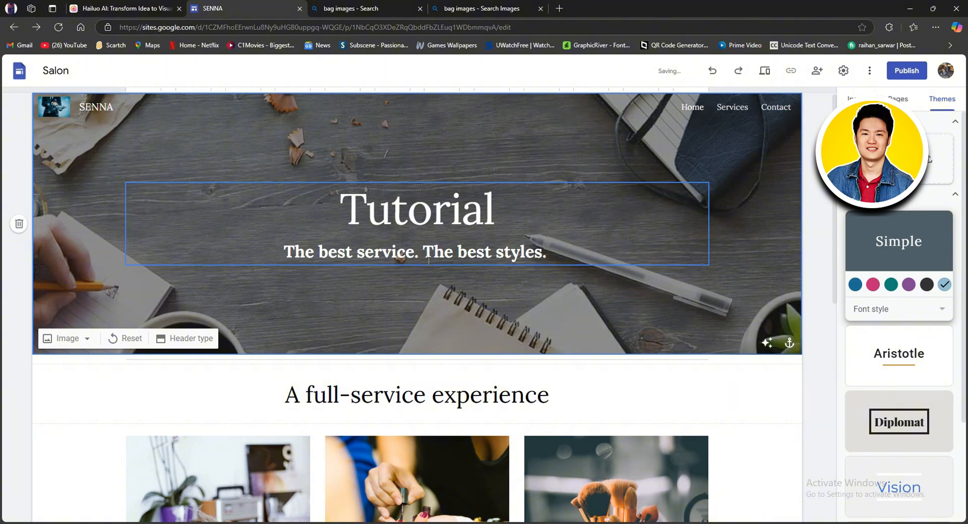
Step: Delete the Hair styling block and shift the Nail treatments and Makeup services blocks leftwards so the pair is centred
{"action": "scroll", "coordinate": [433, 268], "scroll_direction": "down", "scroll_amount": 4}
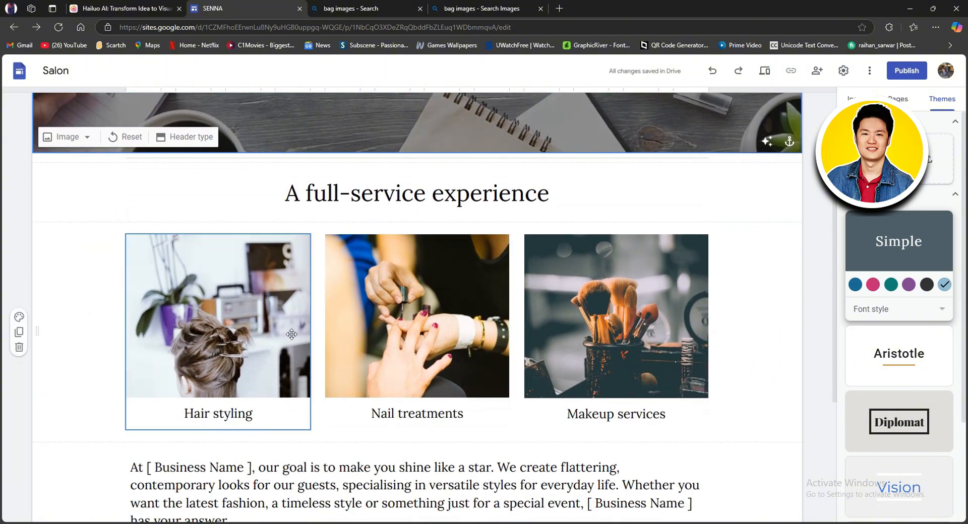
{"action": "left_click", "coordinate": [272, 359]}
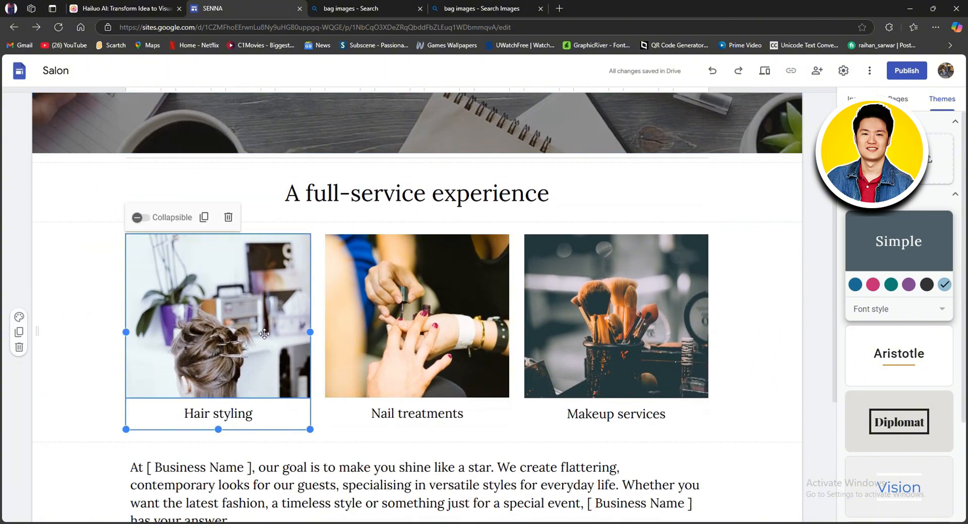
{"action": "left_click", "coordinate": [228, 217]}
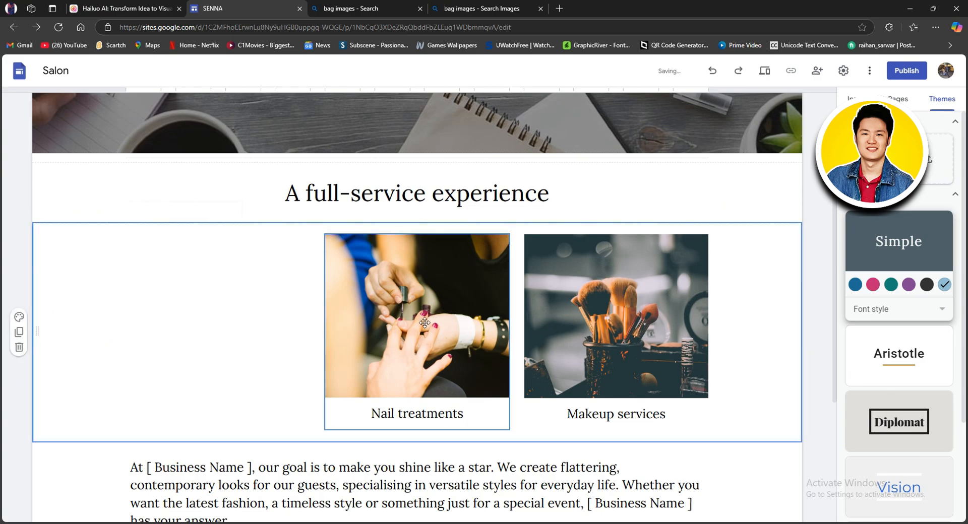
{"action": "left_click_drag", "start_coordinate": [388, 322], "coordinate": [343, 326]}
{"action": "mouse_move", "coordinate": [545, 326]}
{"action": "left_mouse_down"}
{"action": "mouse_move", "coordinate": [575, 324]}
{"action": "mouse_move", "coordinate": [552, 319]}
{"action": "left_mouse_up"}
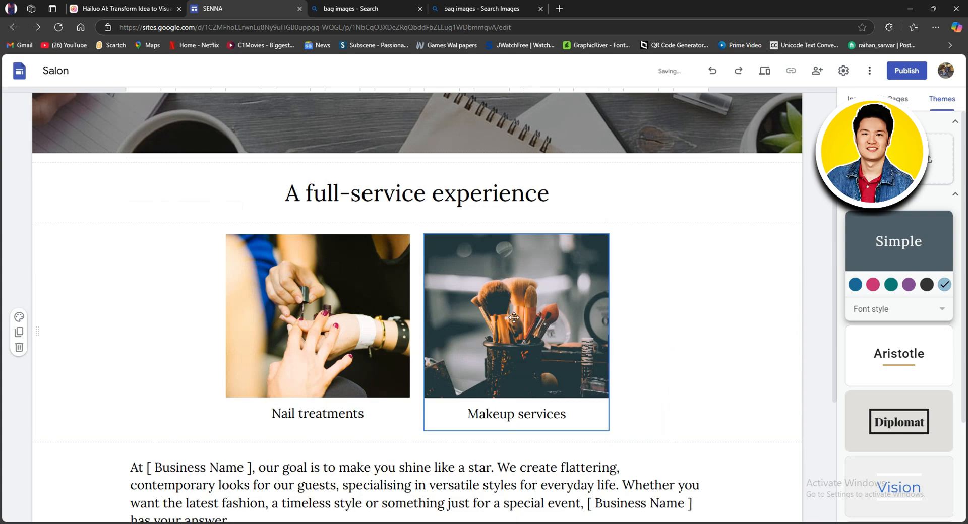
Step: Replace the "Nail treatments" caption under the first service image with "Product 01"
{"action": "scroll", "coordinate": [653, 320], "scroll_direction": "down", "scroll_amount": 1}
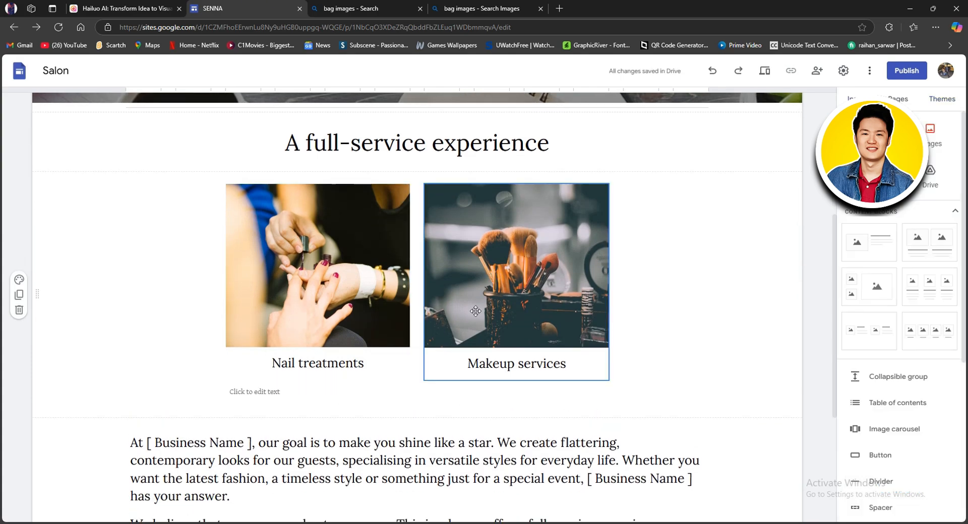
{"action": "left_click", "coordinate": [309, 351]}
{"action": "left_click_drag", "start_coordinate": [275, 362], "coordinate": [372, 367]}
{"action": "type", "text": "My"}
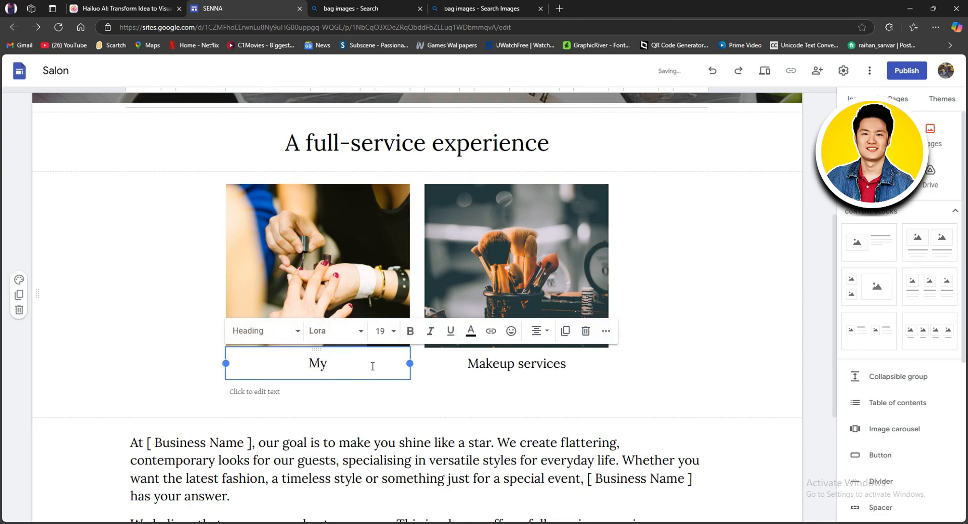
{"action": "key", "text": "BackSpace"}
{"action": "type", "text": "Product 01"}
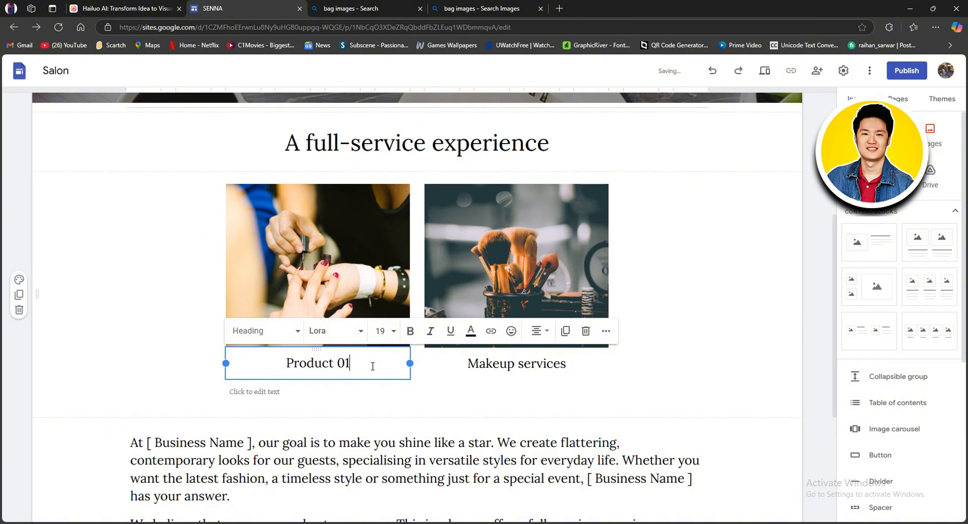
Step: Replace the "Makeup services" caption under the second service image with "Product 02"
{"action": "left_click", "coordinate": [506, 368]}
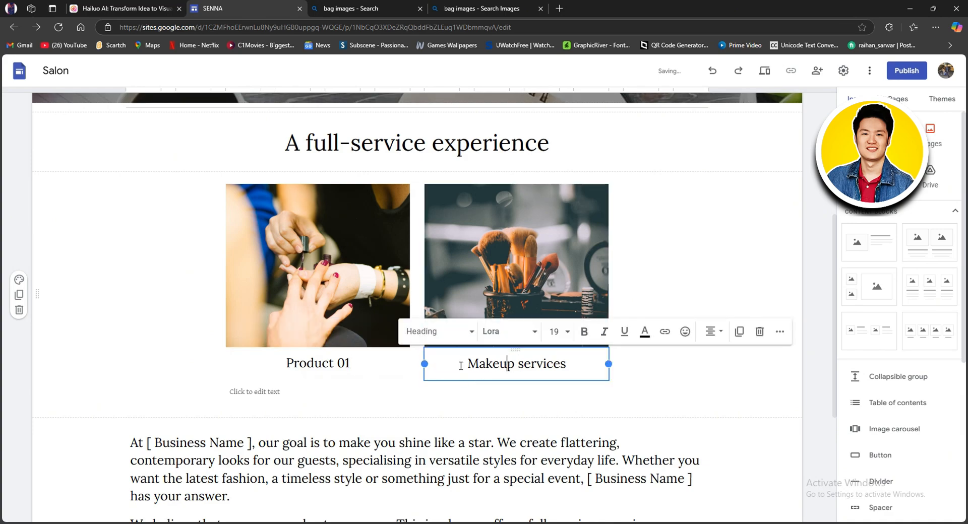
{"action": "left_click_drag", "start_coordinate": [462, 363], "coordinate": [584, 361]}
{"action": "type", "text": "P"}
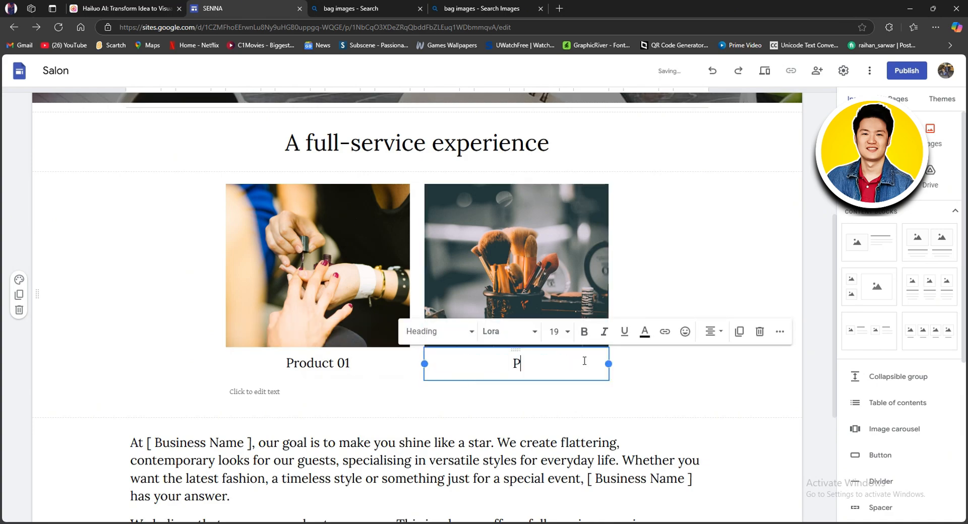
{"action": "type", "text": "roduct 02"}
{"action": "left_click", "coordinate": [641, 372]}
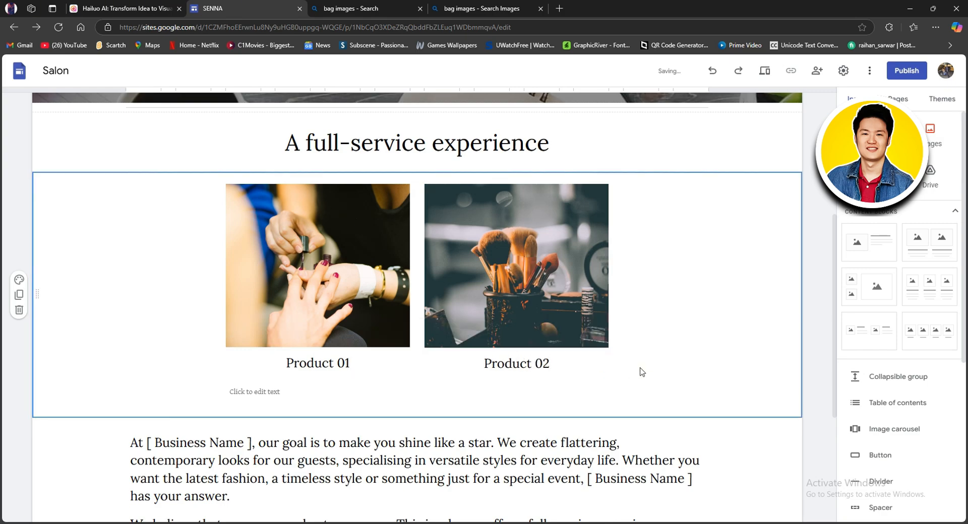
Step: Make the "Product 02" and "Product 01" captions bold
{"action": "left_click", "coordinate": [479, 329]}
{"action": "left_click_drag", "start_coordinate": [485, 364], "coordinate": [569, 364]}
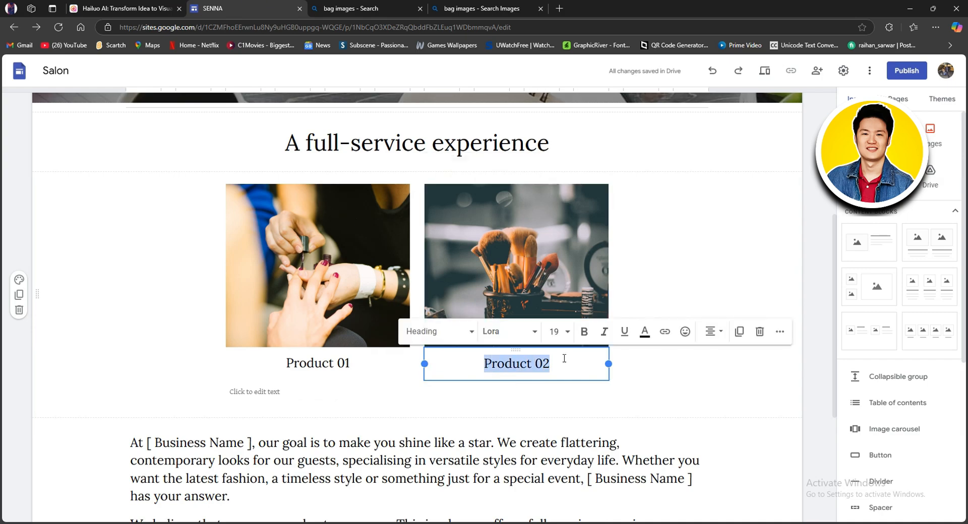
{"action": "left_click", "coordinate": [584, 331]}
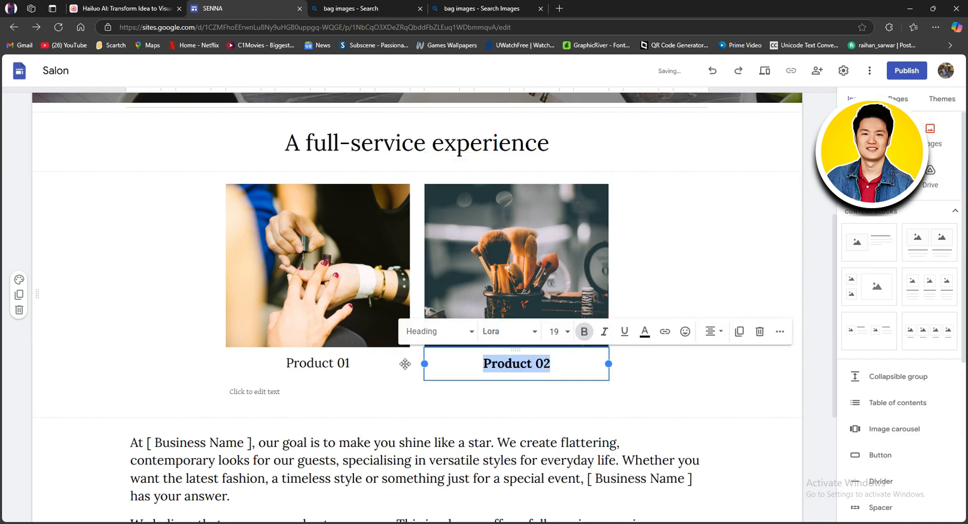
{"action": "left_click", "coordinate": [347, 365]}
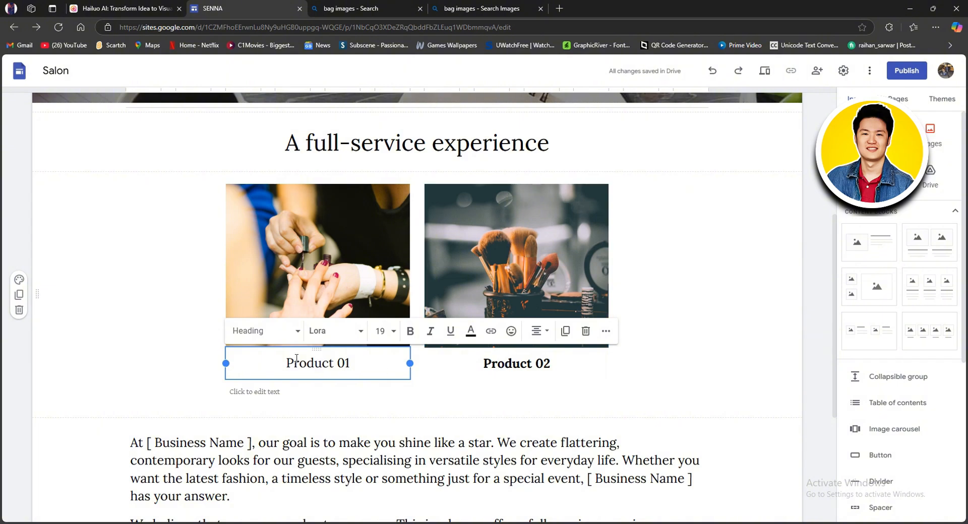
{"action": "left_click_drag", "start_coordinate": [286, 363], "coordinate": [350, 364]}
{"action": "left_click", "coordinate": [410, 332]}
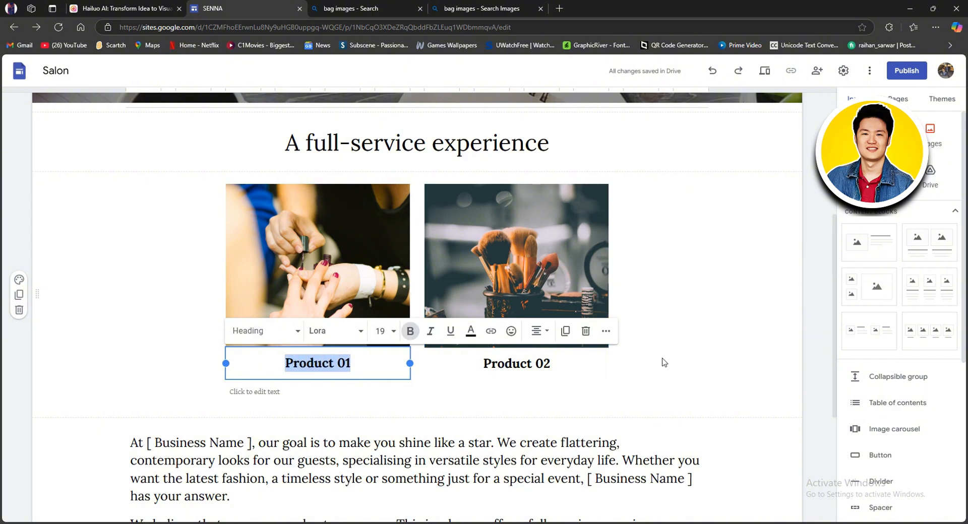
Step: Replace the manicure image above "Product 01" with a Google Images picture of a black backpack laid out with gadgets on white
{"action": "left_click", "coordinate": [307, 242]}
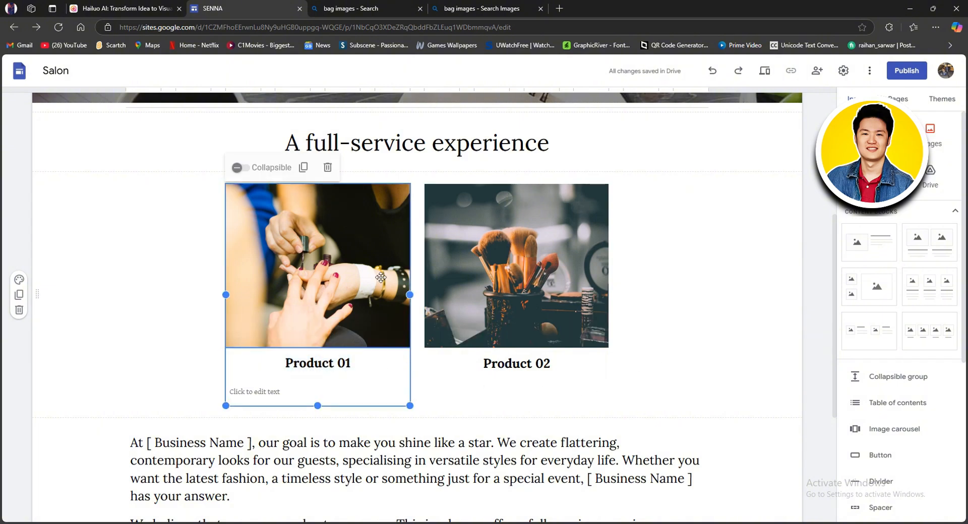
{"action": "left_click", "coordinate": [309, 242]}
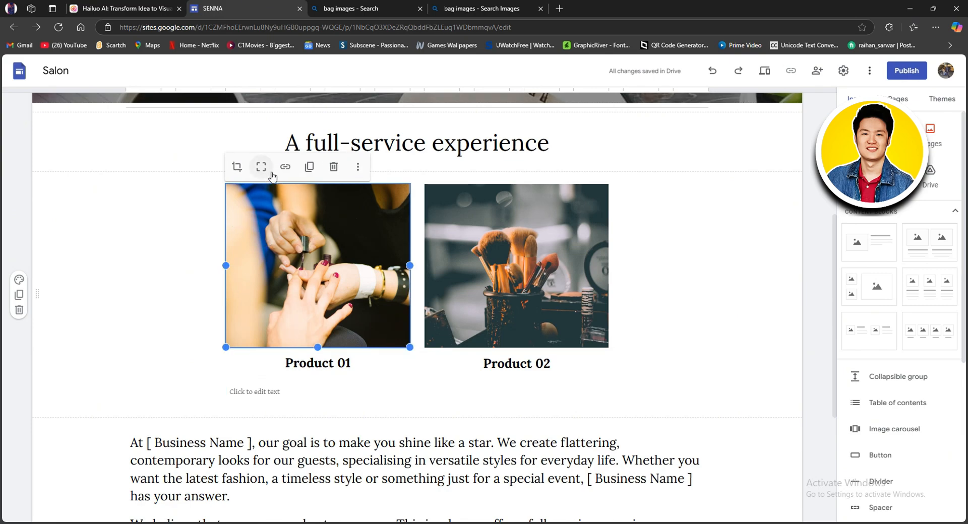
{"action": "left_click", "coordinate": [359, 168]}
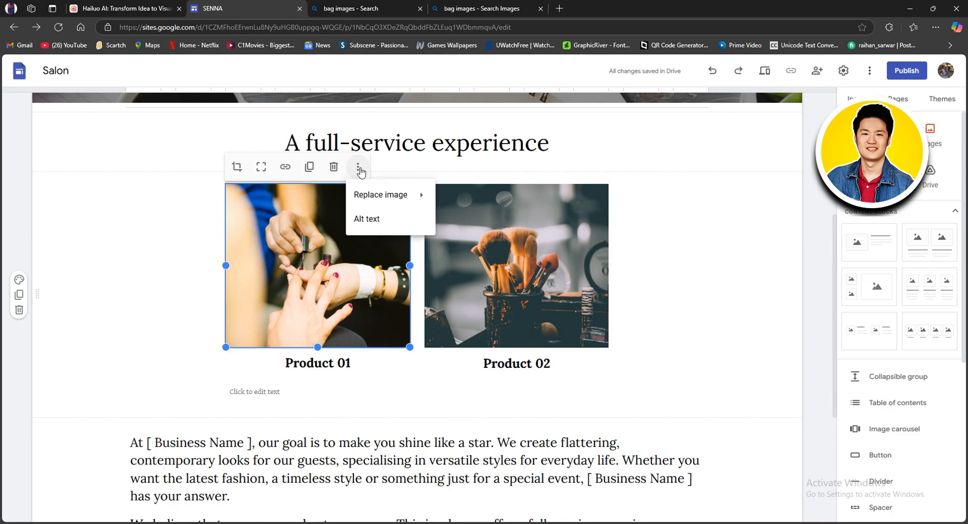
{"action": "mouse_move", "coordinate": [364, 196]}
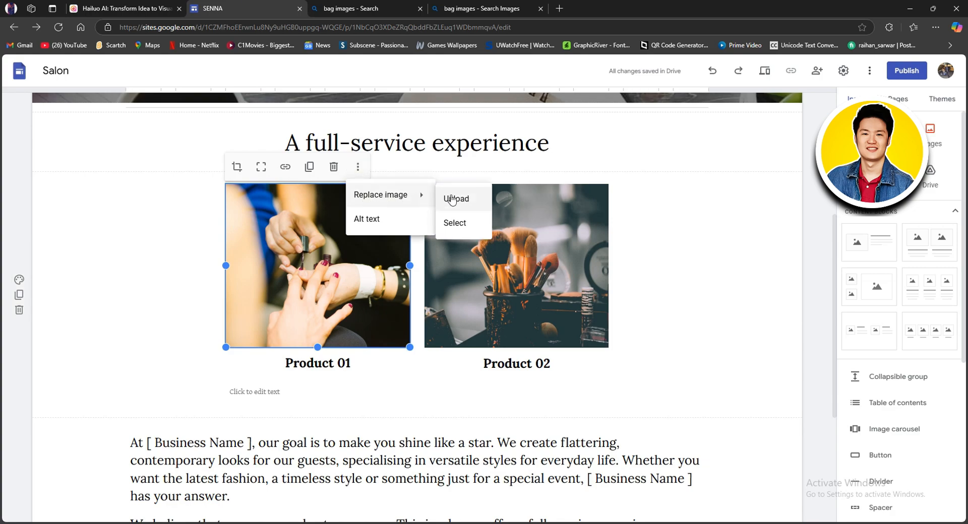
{"action": "left_click", "coordinate": [454, 222]}
{"action": "left_click", "coordinate": [293, 129]}
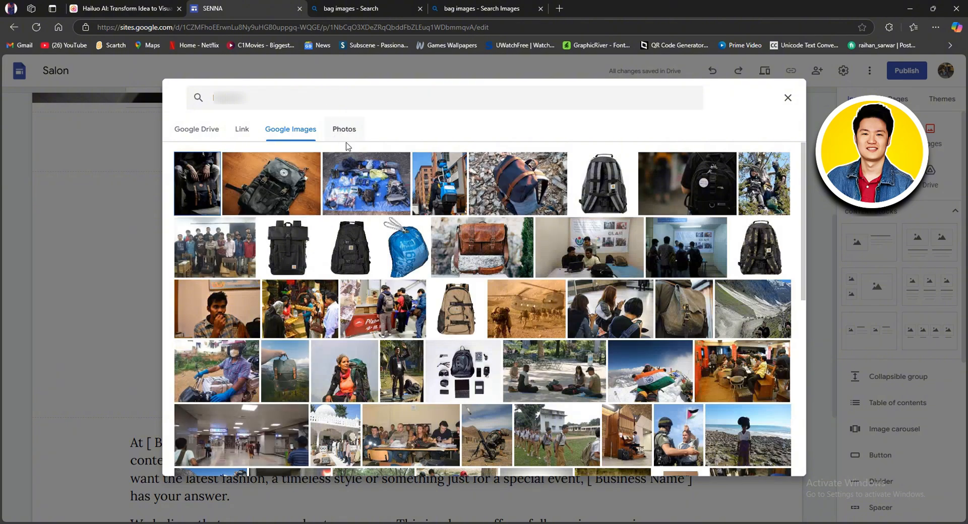
{"action": "scroll", "coordinate": [380, 187], "scroll_direction": "down", "scroll_amount": 1}
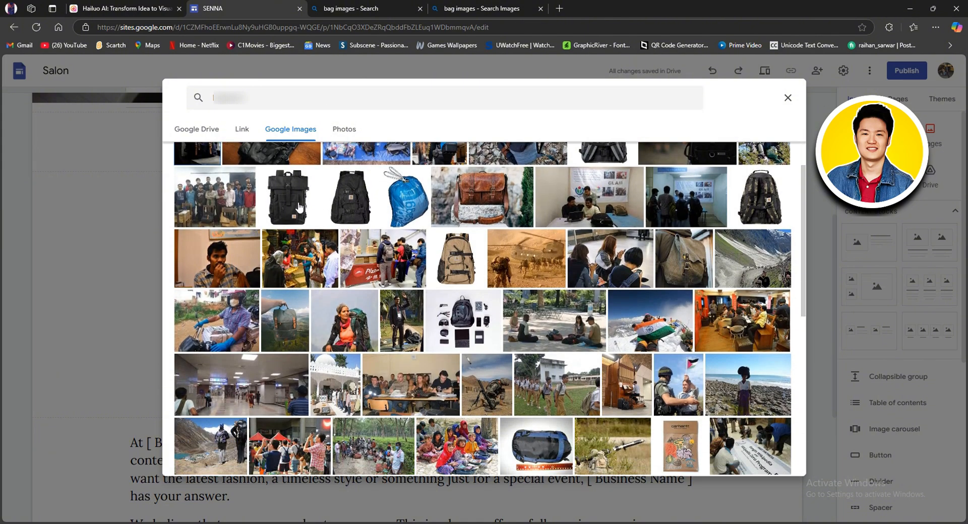
{"action": "left_click", "coordinate": [467, 328]}
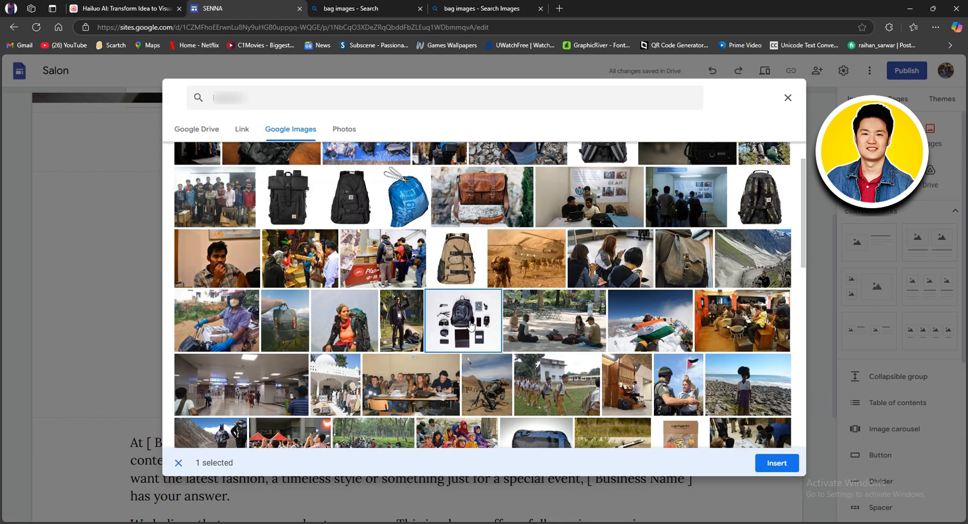
{"action": "left_click", "coordinate": [785, 465]}
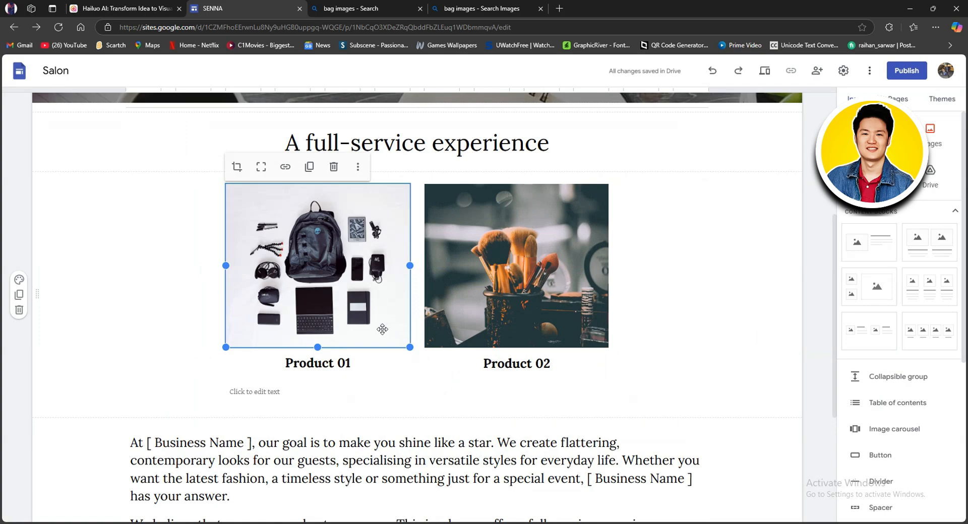
Step: Start replacing the makeup brushes image above "Product 02" and search Google Images for "backpack"
{"action": "double_click", "coordinate": [494, 297]}
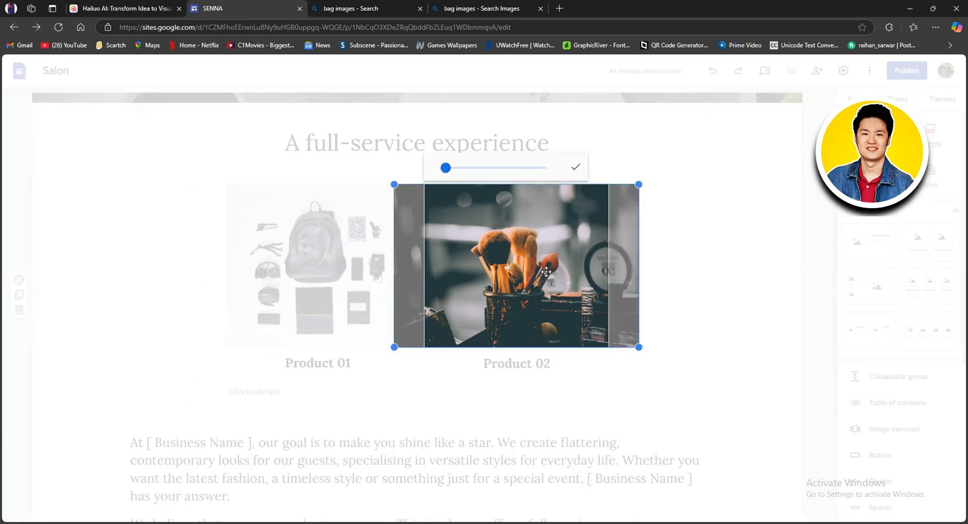
{"action": "left_click", "coordinate": [731, 275]}
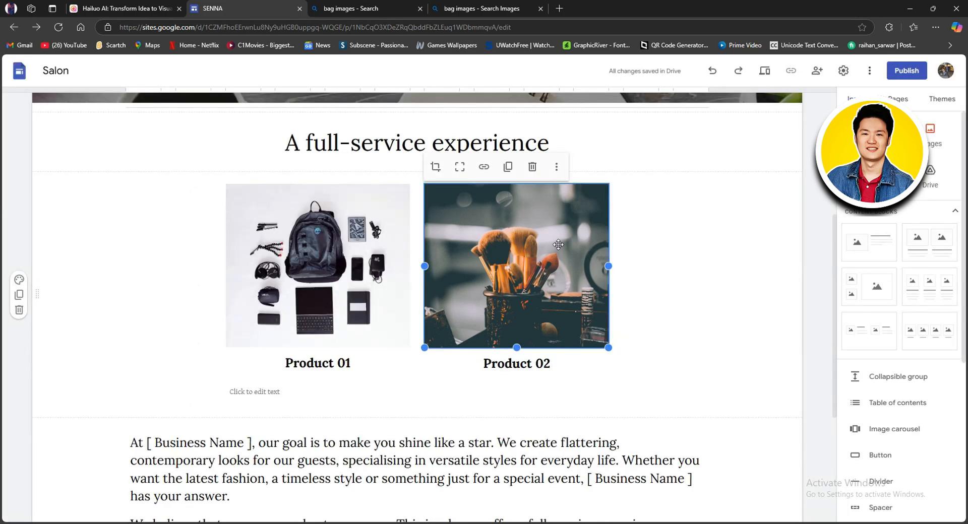
{"action": "left_click", "coordinate": [558, 170]}
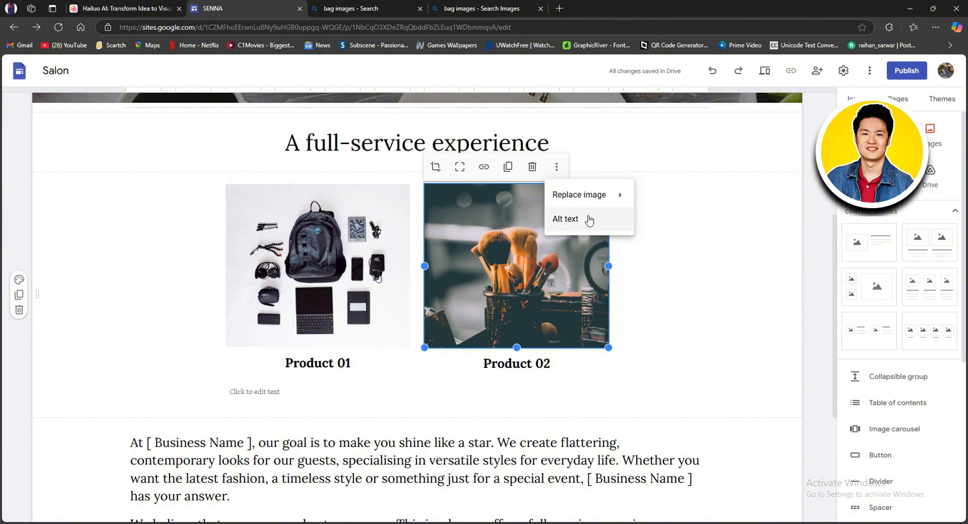
{"action": "mouse_move", "coordinate": [620, 200]}
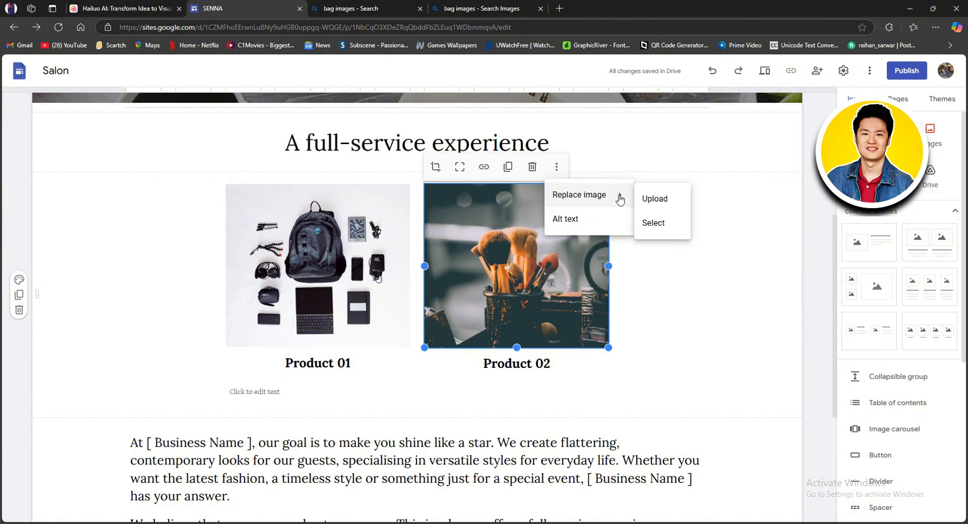
{"action": "left_click", "coordinate": [665, 223]}
{"action": "left_click", "coordinate": [314, 123]}
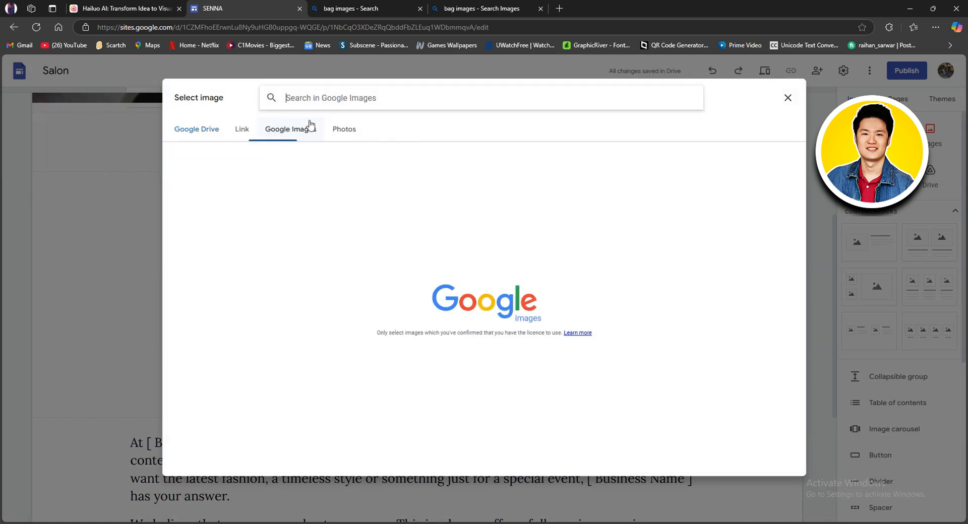
{"action": "left_click", "coordinate": [340, 104]}
{"action": "type", "text": "backpack"}
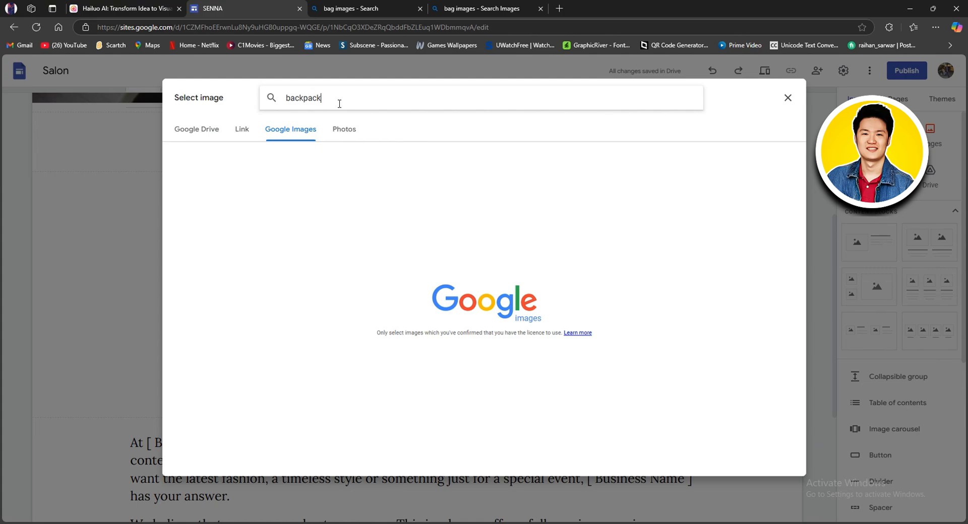
{"action": "key", "text": "Return"}
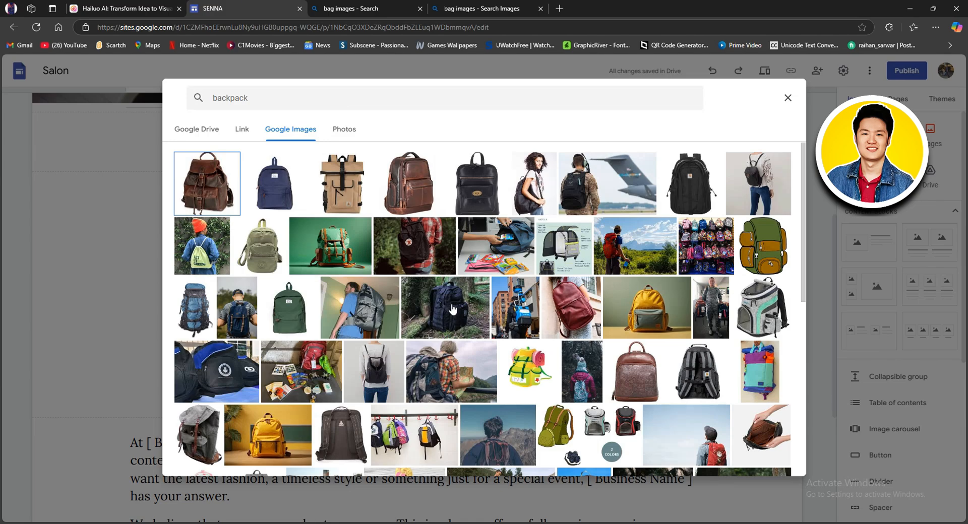
Step: Insert the picture of the black backpack standing on a forest floor as the "Product 02" image
{"action": "scroll", "coordinate": [690, 301], "scroll_direction": "down", "scroll_amount": 4}
{"action": "scroll", "coordinate": [690, 300], "scroll_direction": "up", "scroll_amount": 4}
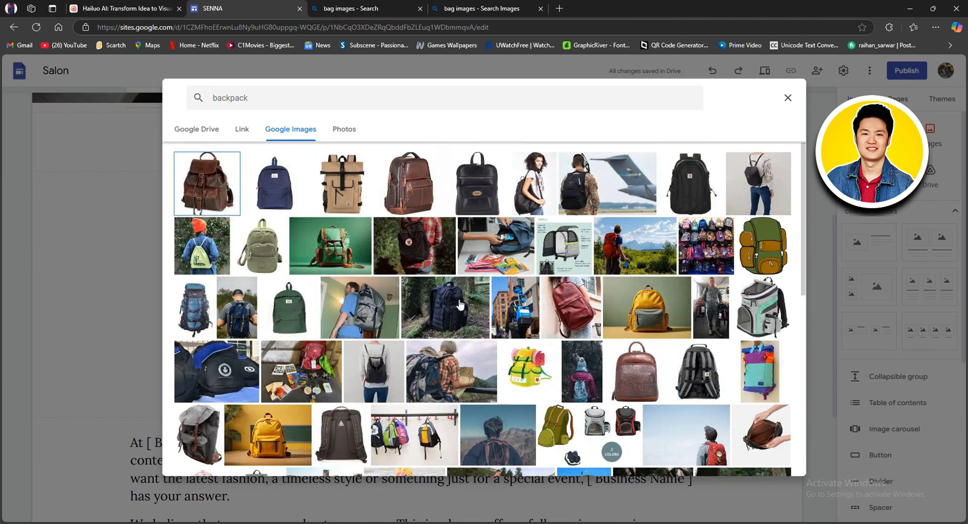
{"action": "left_click", "coordinate": [471, 311]}
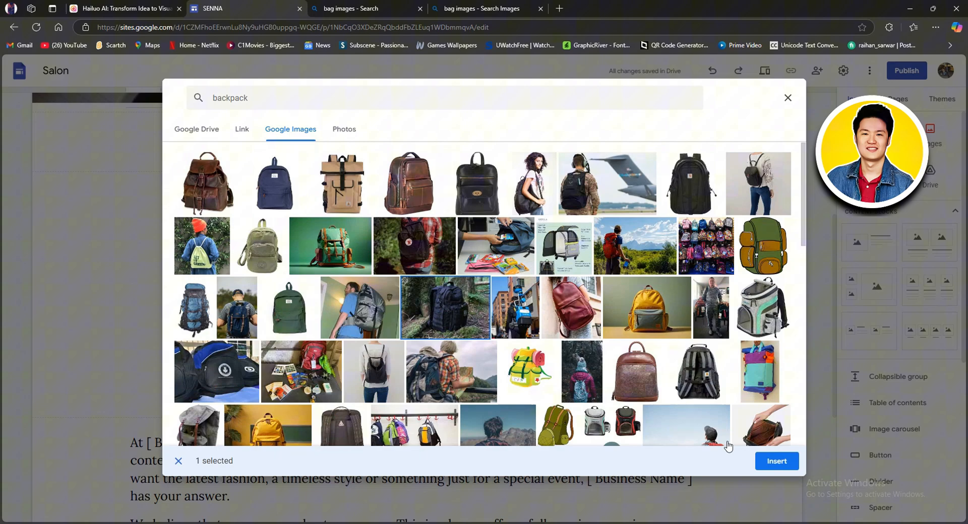
{"action": "left_click", "coordinate": [777, 462]}
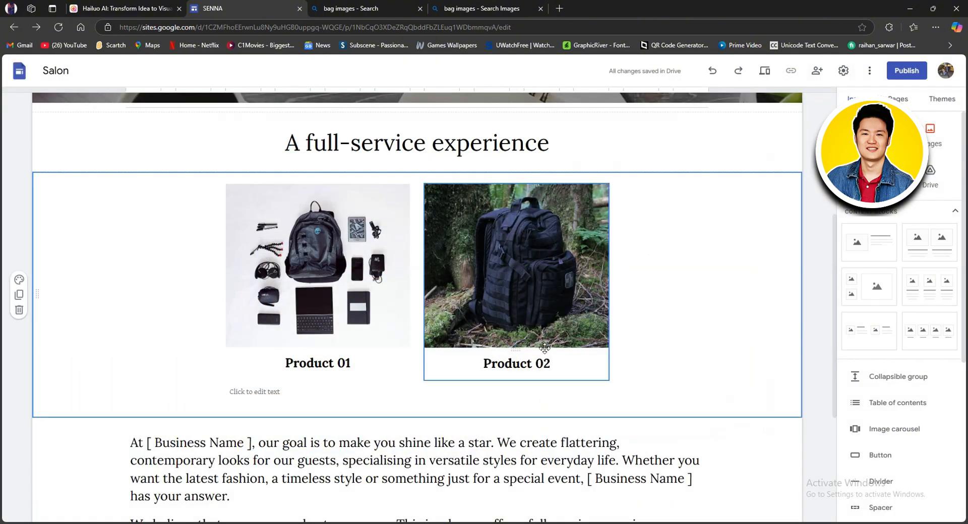
Step: Try the collapsible option on the "Product 01" group and switch it back off
{"action": "left_click", "coordinate": [552, 364]}
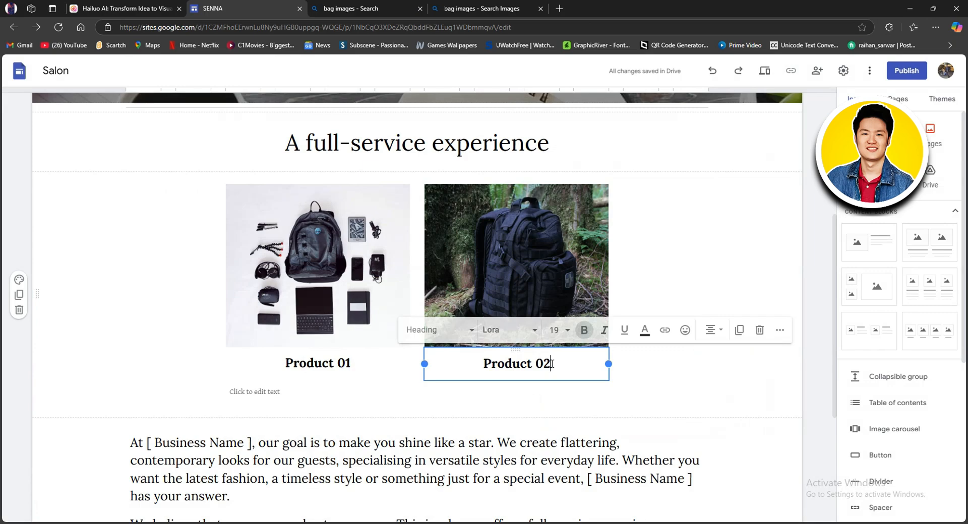
{"action": "left_click", "coordinate": [570, 275]}
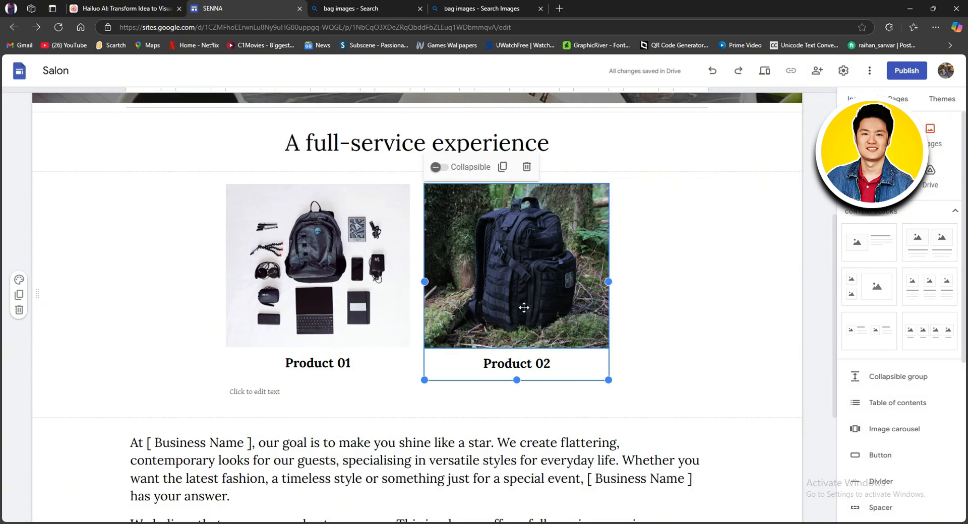
{"action": "left_click", "coordinate": [259, 362]}
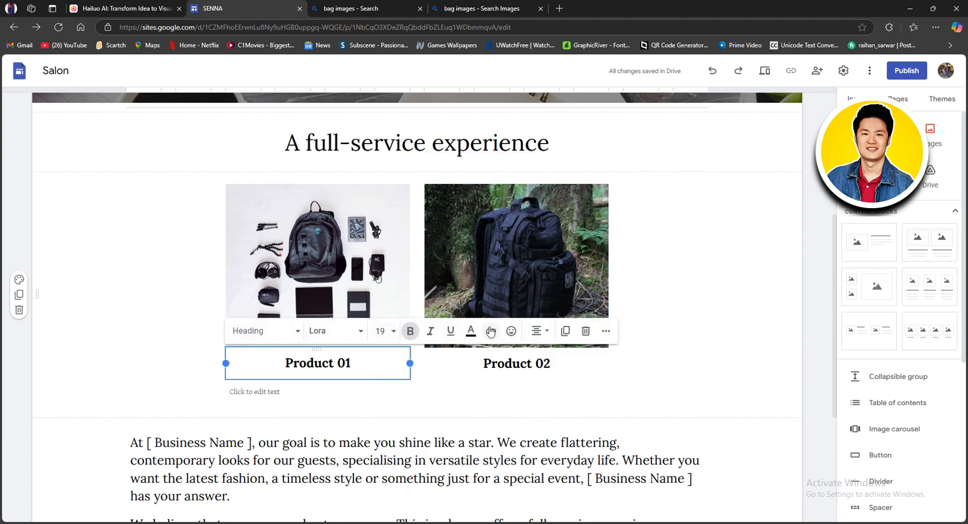
{"action": "left_click", "coordinate": [354, 291]}
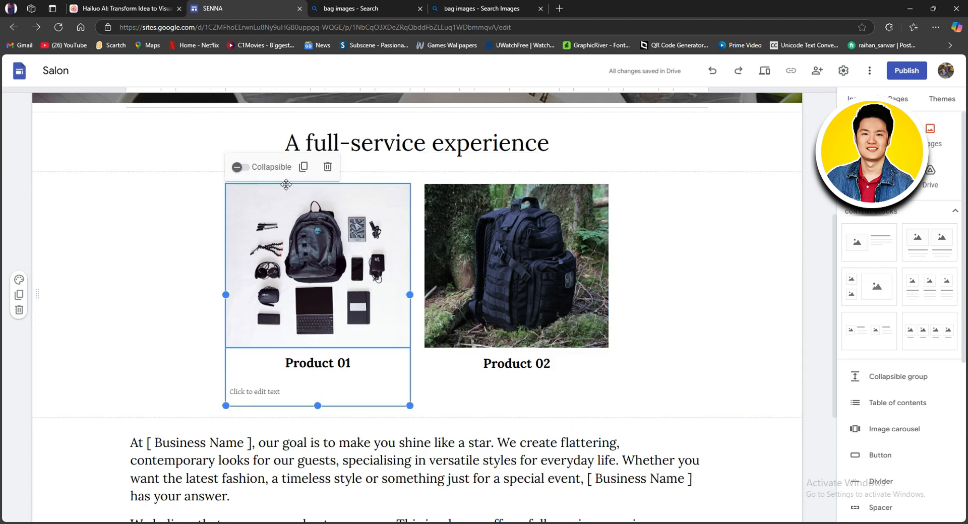
{"action": "left_click", "coordinate": [239, 167]}
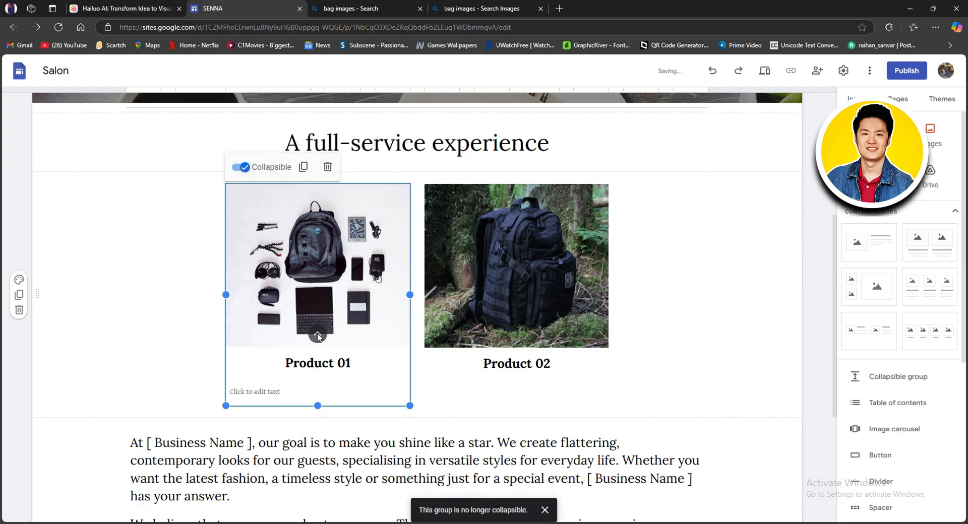
{"action": "left_click", "coordinate": [240, 167]}
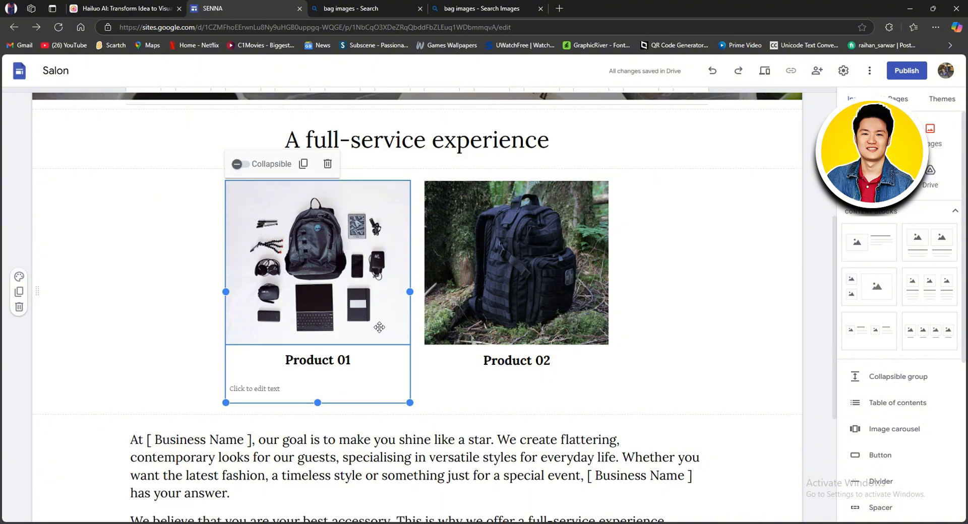
Step: Link the backpack image above "Product 01" to the site's Services page
{"action": "left_click", "coordinate": [321, 228]}
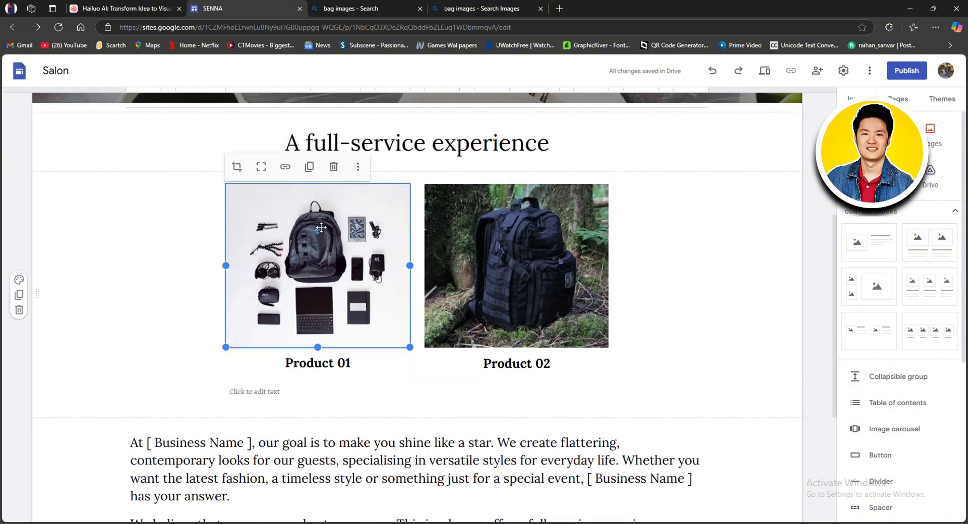
{"action": "left_click", "coordinate": [285, 166]}
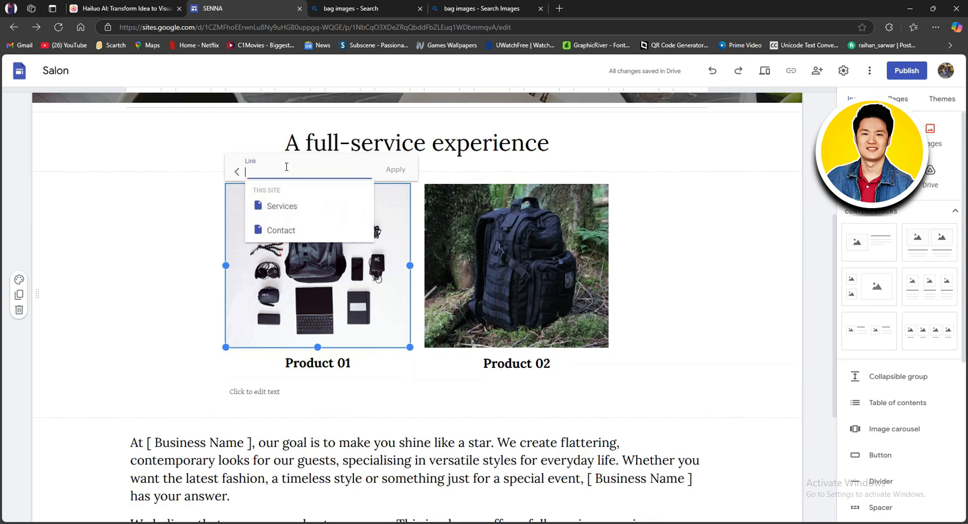
{"action": "left_click", "coordinate": [287, 207]}
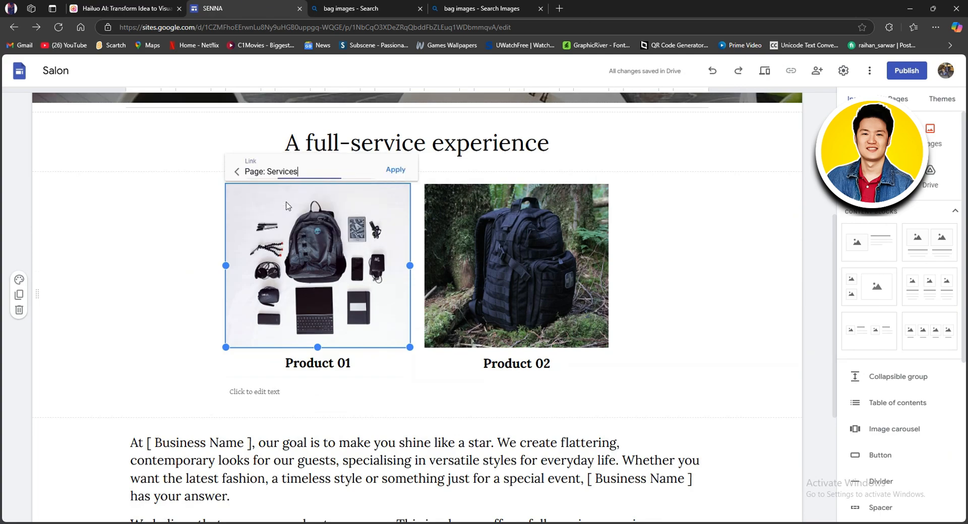
{"action": "left_click", "coordinate": [395, 171]}
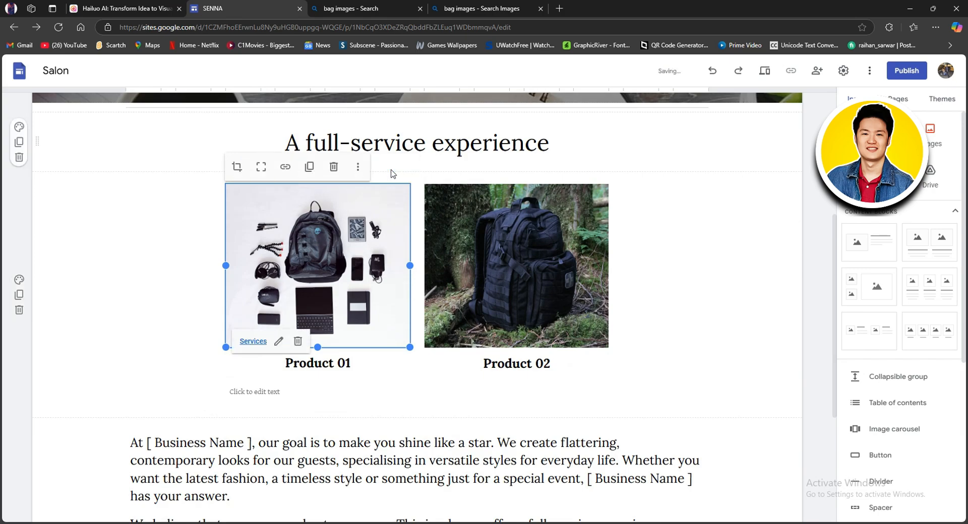
Step: Link the backpack image above "Product 02" to the site's Services page
{"action": "left_click", "coordinate": [487, 223]}
{"action": "left_click", "coordinate": [494, 231]}
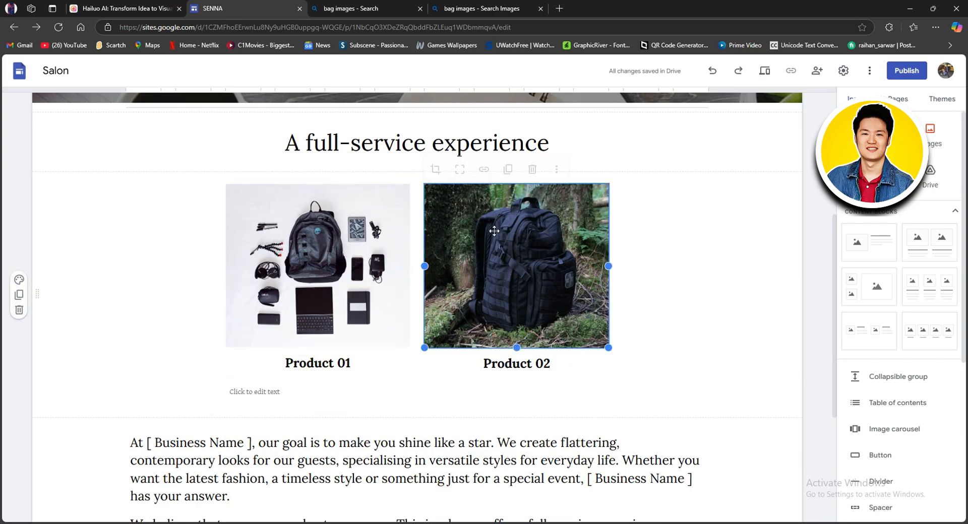
{"action": "left_click", "coordinate": [483, 171]}
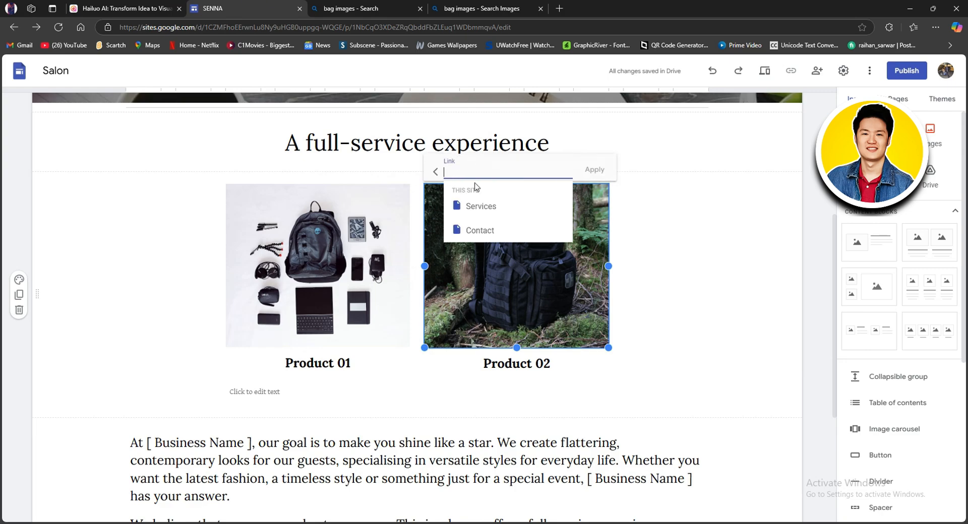
{"action": "left_click", "coordinate": [471, 206]}
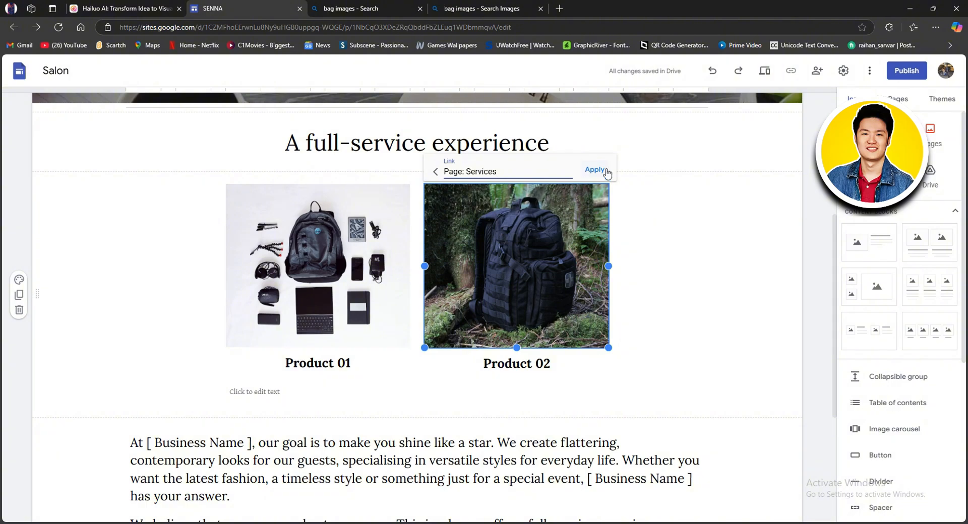
{"action": "left_click", "coordinate": [605, 172]}
{"action": "left_click", "coordinate": [657, 207]}
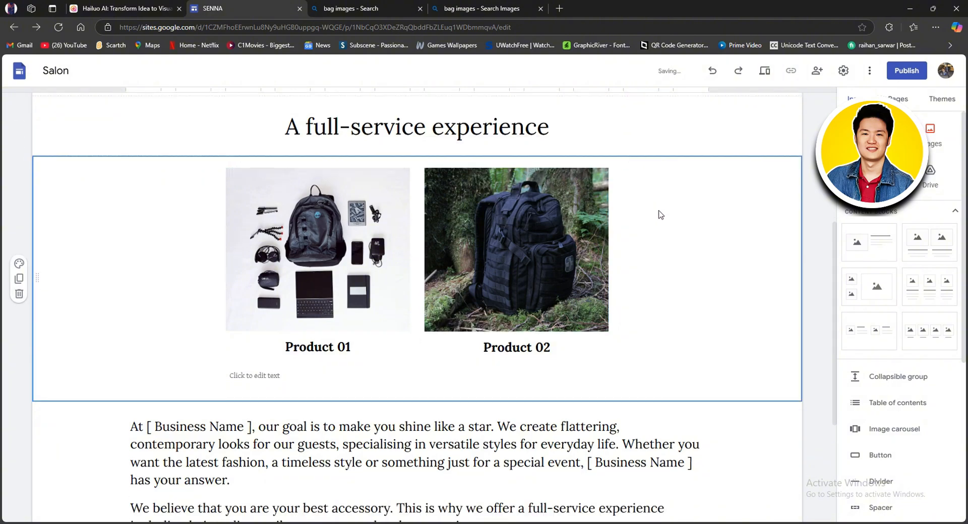
Step: Delete the text block about the business's goal and full-service experience below the product images
{"action": "scroll", "coordinate": [661, 215], "scroll_direction": "down", "scroll_amount": 4}
{"action": "left_click", "coordinate": [362, 262]}
{"action": "left_click", "coordinate": [110, 286]}
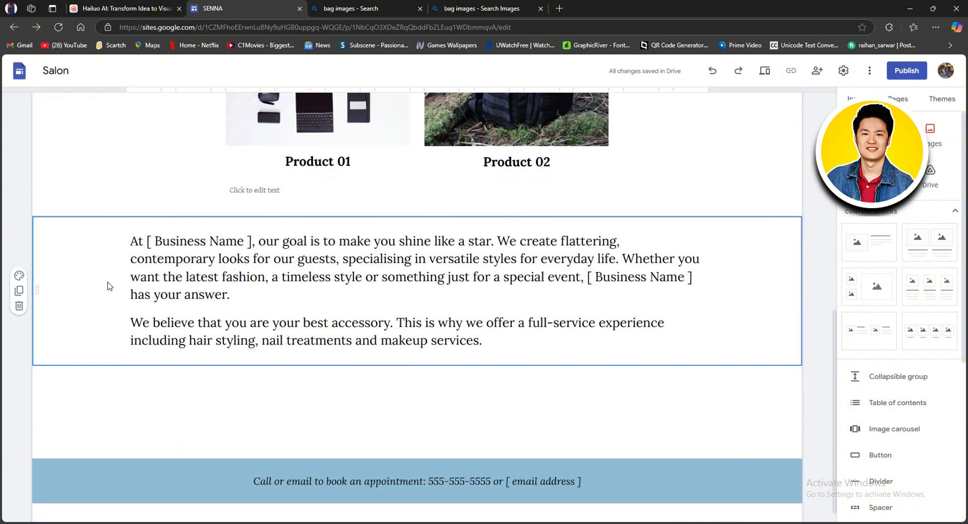
{"action": "left_click", "coordinate": [252, 329]}
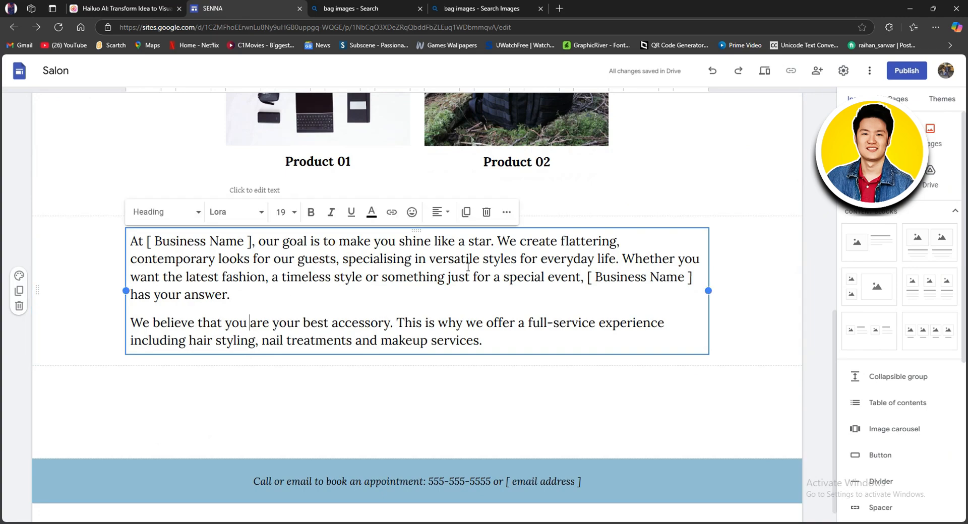
{"action": "left_click", "coordinate": [488, 213]}
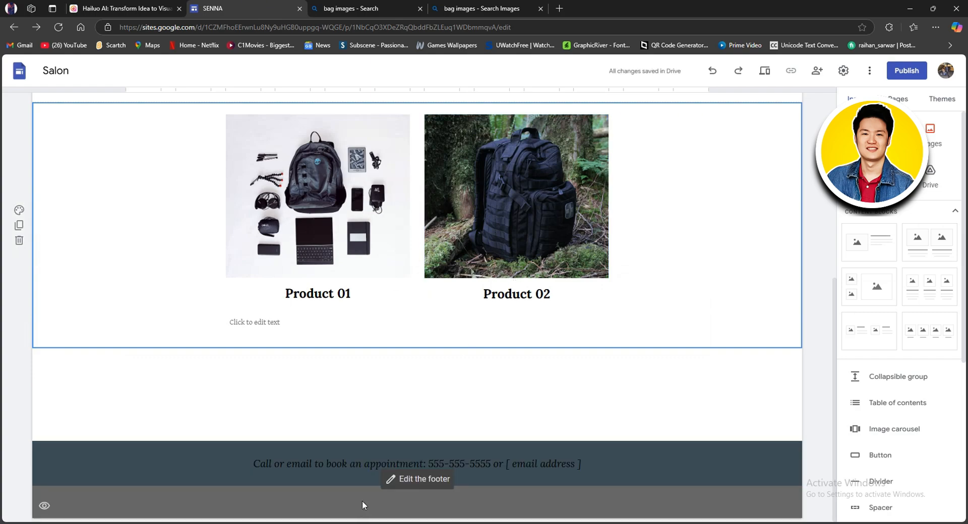
Step: Open the Services page for editing and look through its sections
{"action": "left_click", "coordinate": [903, 100]}
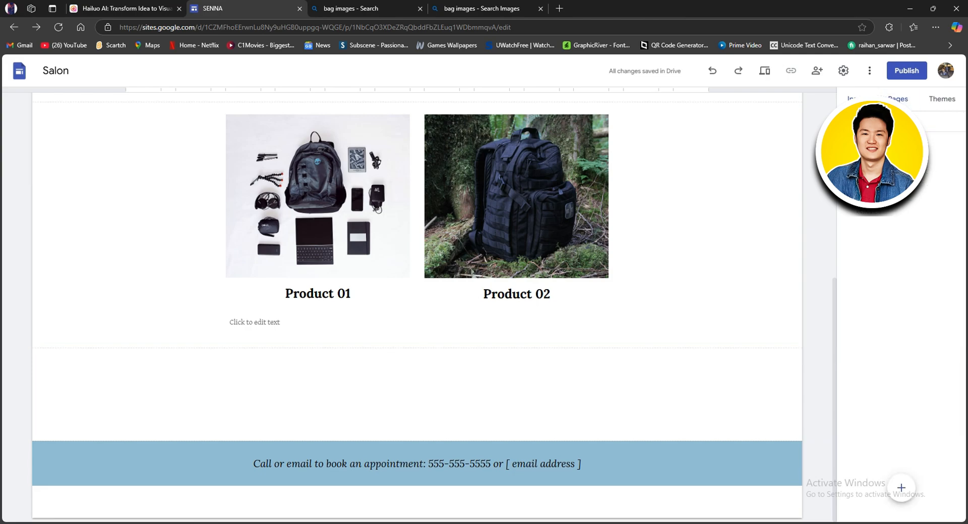
{"action": "double_click", "coordinate": [883, 168]}
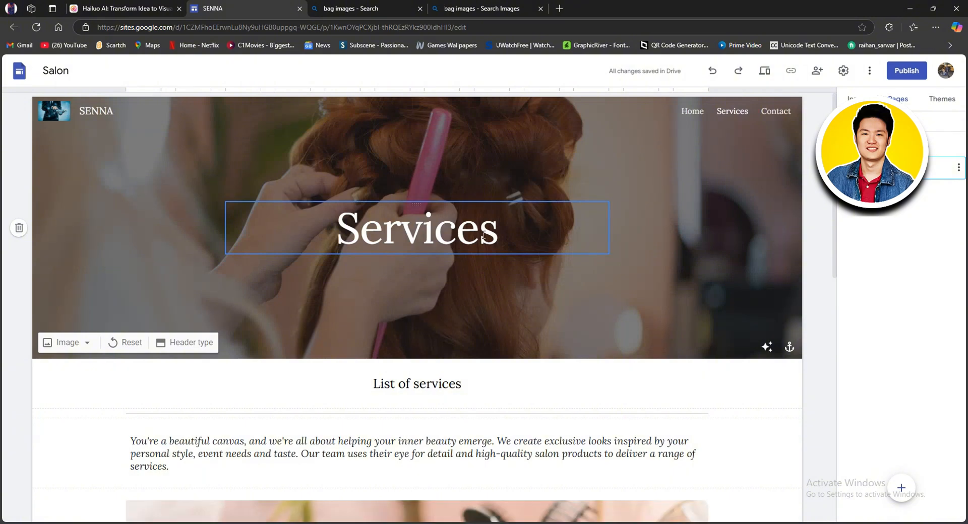
{"action": "scroll", "coordinate": [573, 252], "scroll_direction": "down", "scroll_amount": 5}
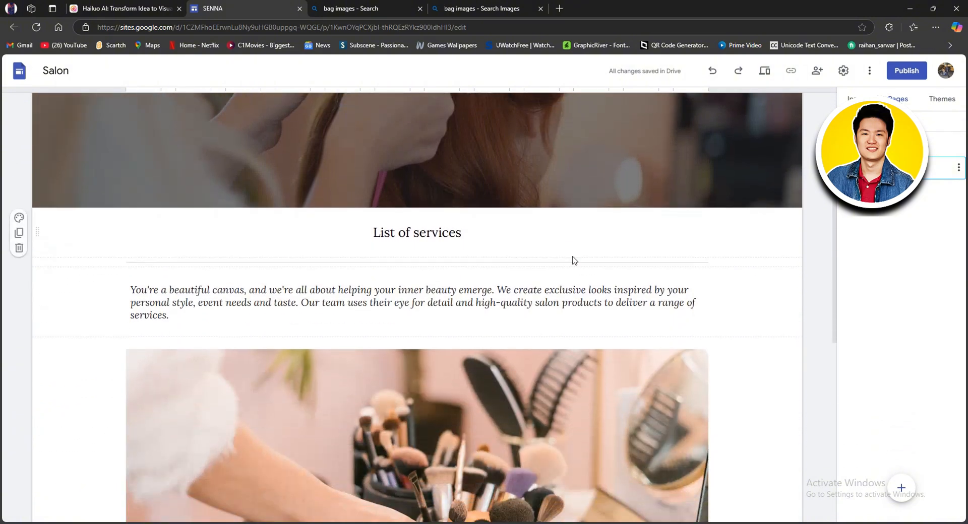
{"action": "scroll", "coordinate": [567, 258], "scroll_direction": "down", "scroll_amount": 1}
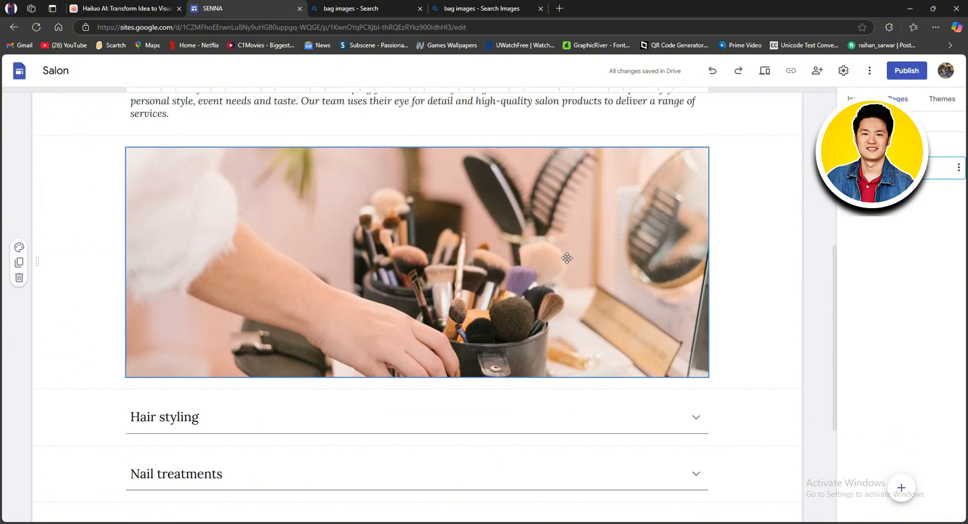
{"action": "scroll", "coordinate": [566, 258], "scroll_direction": "up", "scroll_amount": 6}
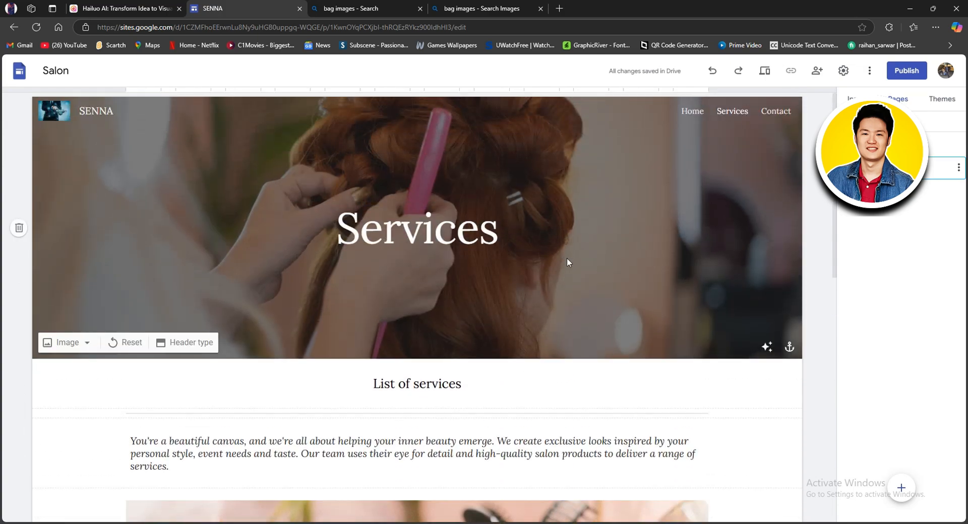
Step: Delete the header banner with the "Services" title from the Services page
{"action": "left_click", "coordinate": [521, 267]}
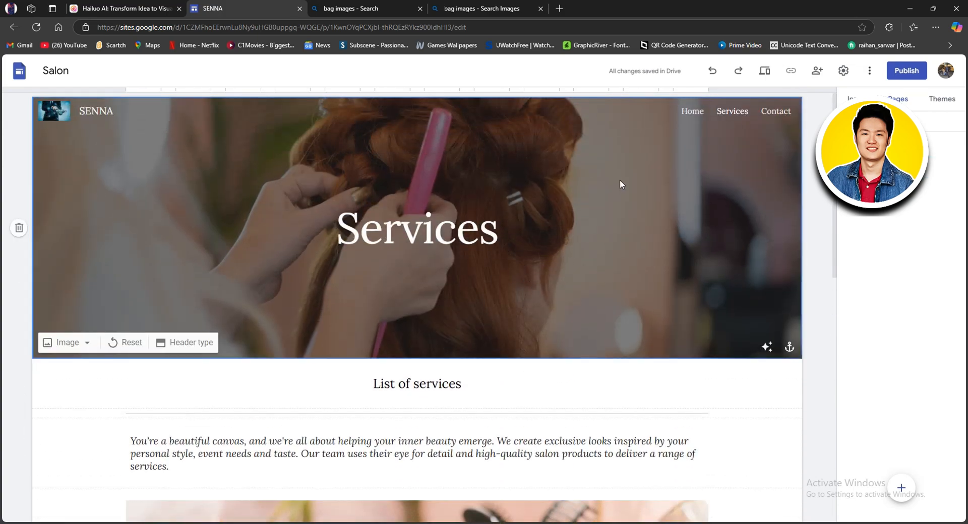
{"action": "left_click", "coordinate": [361, 170]}
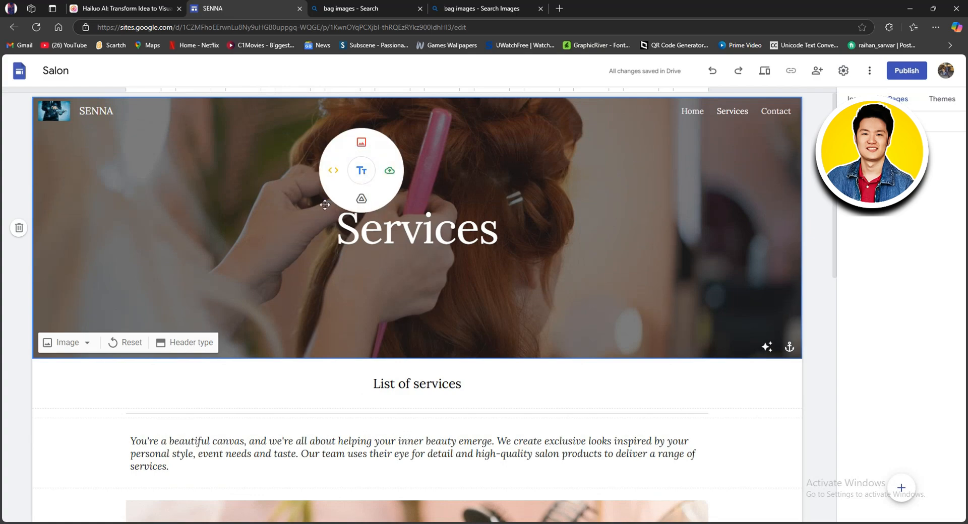
{"action": "left_click", "coordinate": [334, 228]}
{"action": "left_click", "coordinate": [283, 277]}
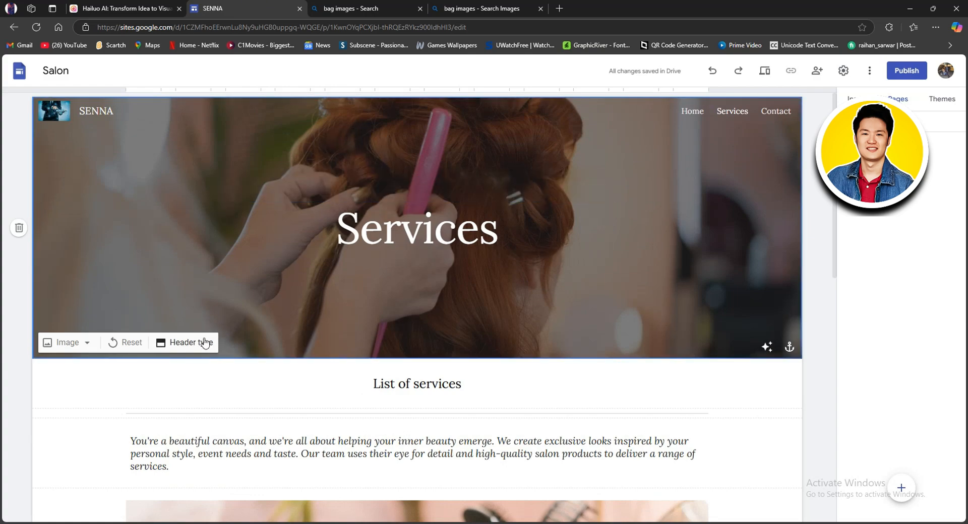
{"action": "left_click", "coordinate": [19, 228]}
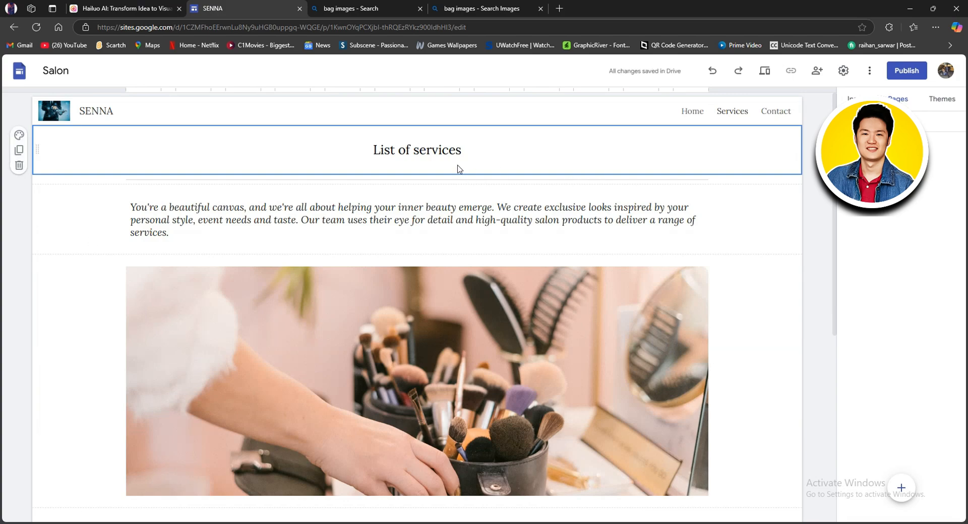
Step: Start an image carousel on the Services page and add the black forest-floor backpack from a Google Images search for "backpack"
{"action": "left_click", "coordinate": [856, 100]}
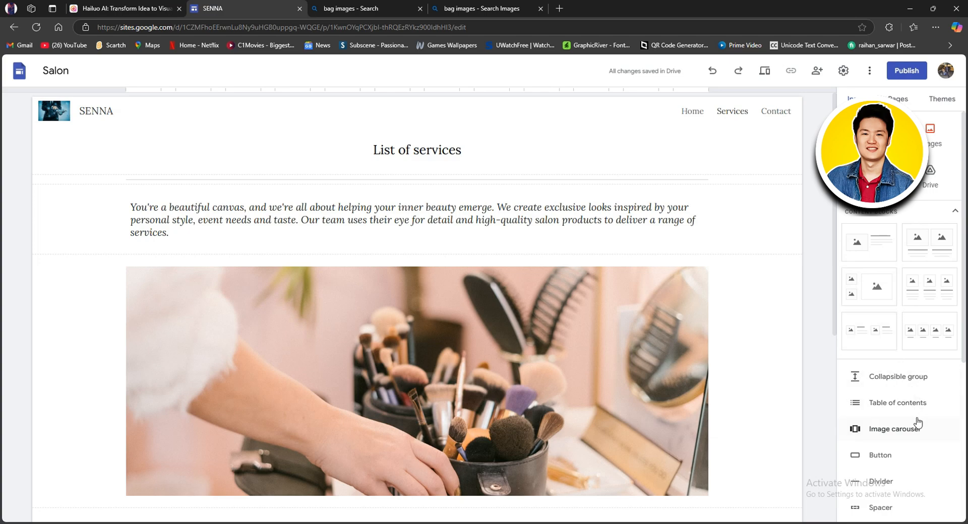
{"action": "scroll", "coordinate": [914, 440], "scroll_direction": "down", "scroll_amount": 1}
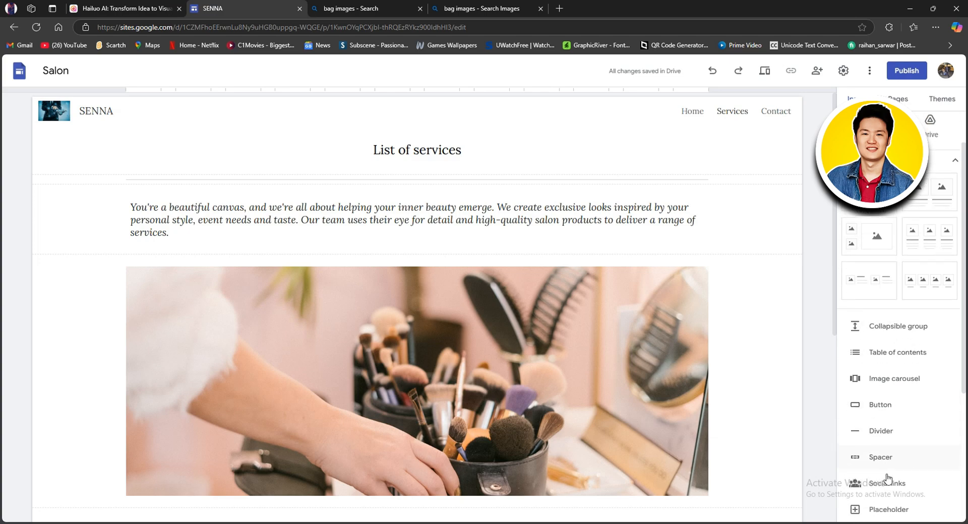
{"action": "left_click", "coordinate": [890, 380]}
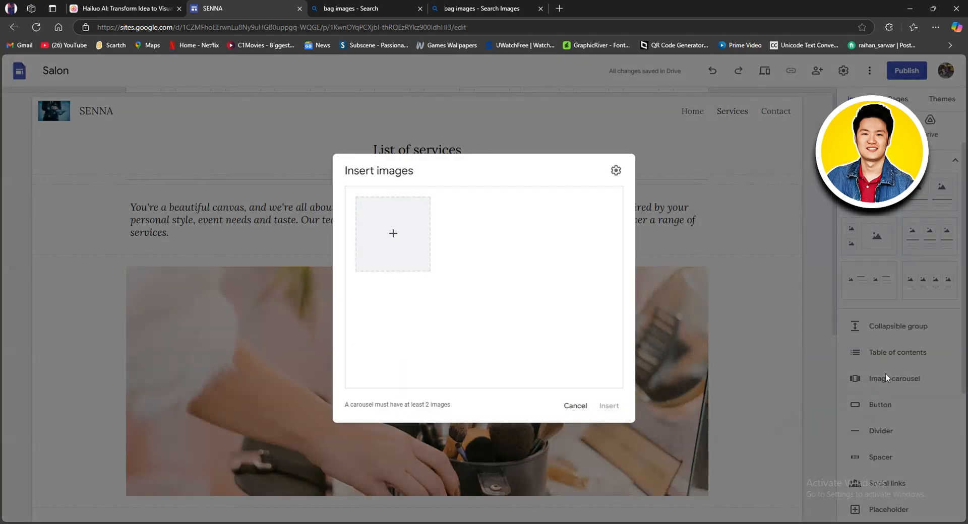
{"action": "left_click", "coordinate": [393, 234]}
{"action": "left_click", "coordinate": [413, 285]}
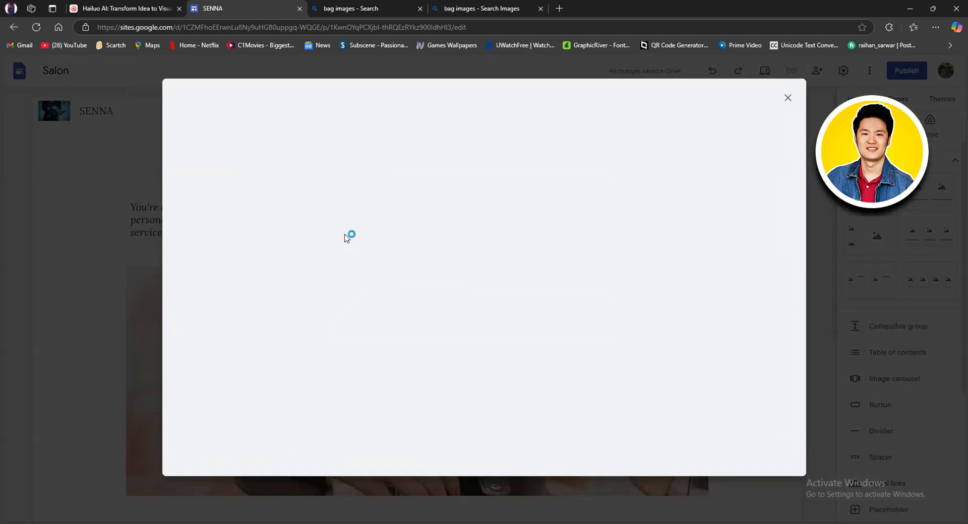
{"action": "left_click", "coordinate": [296, 132]}
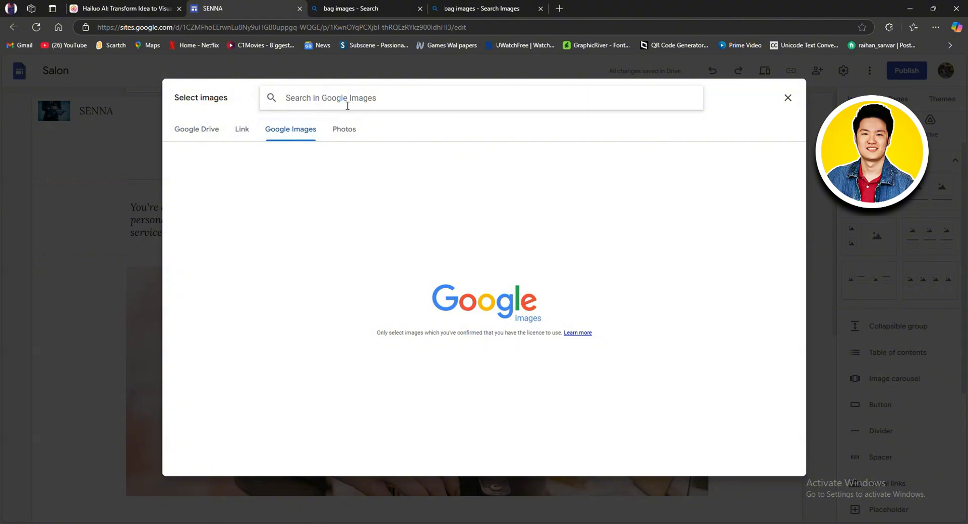
{"action": "type", "text": "backpack"}
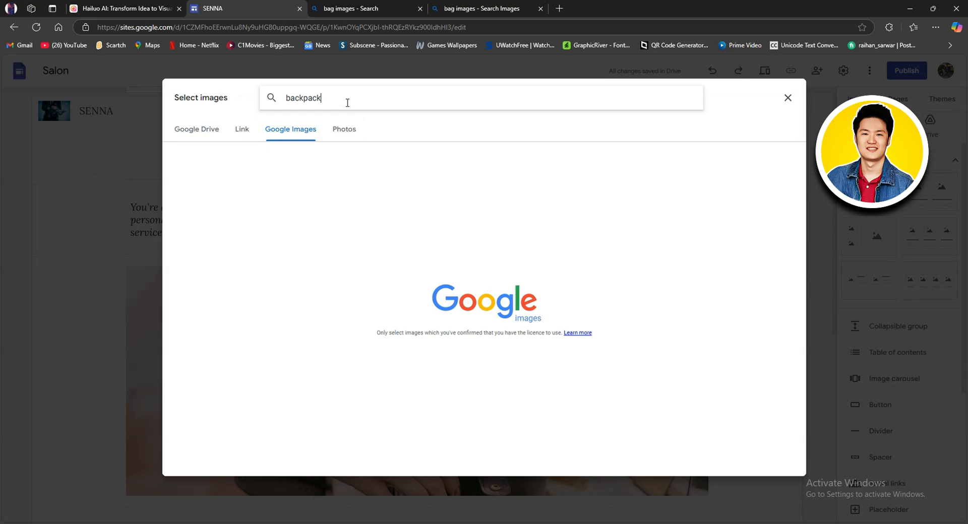
{"action": "key", "text": "Return"}
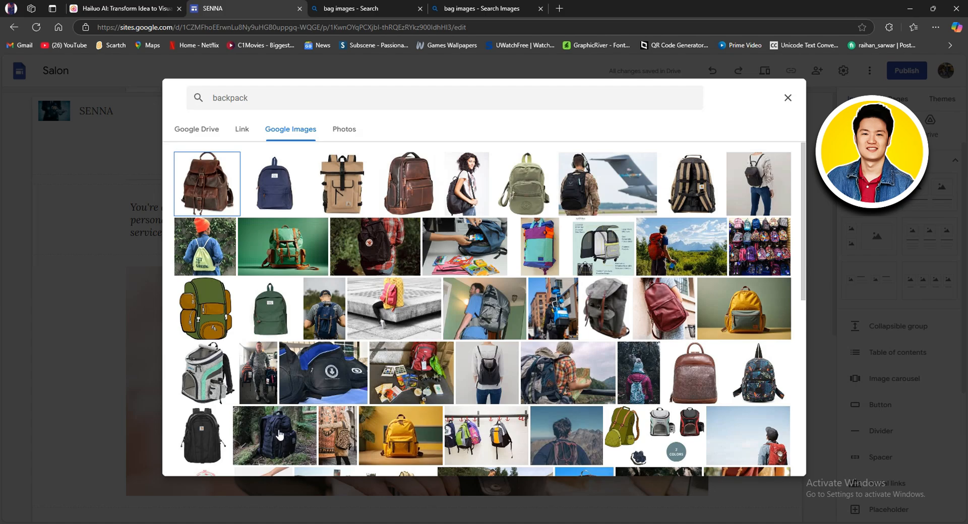
{"action": "left_click", "coordinate": [291, 445]}
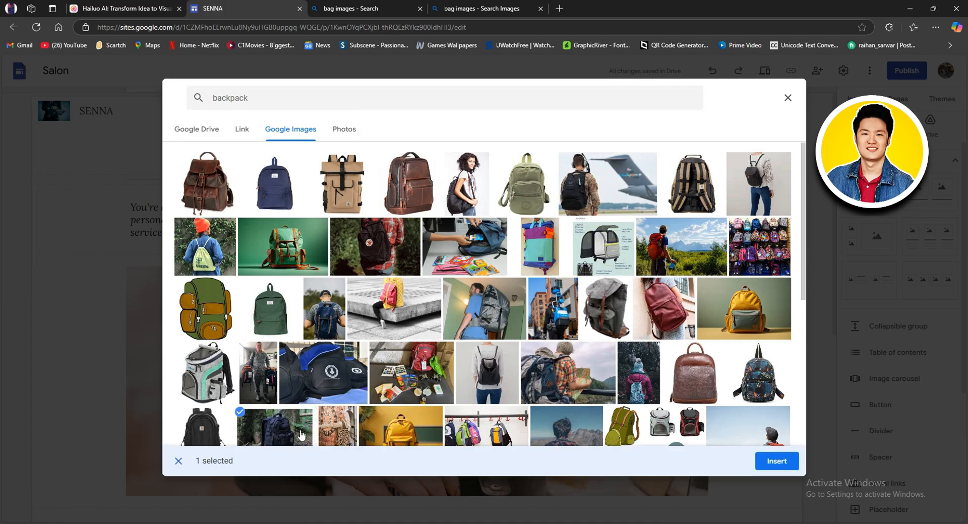
{"action": "left_click", "coordinate": [781, 463]}
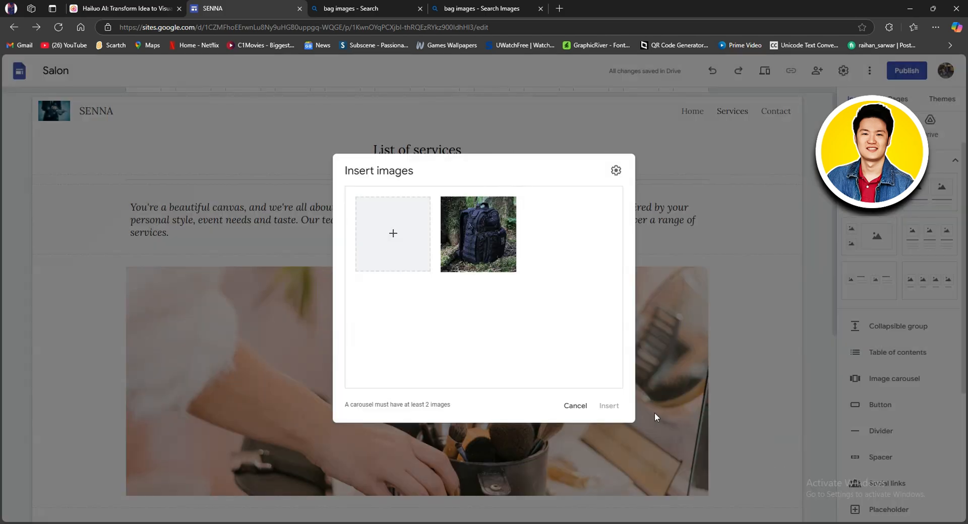
{"action": "mouse_move", "coordinate": [479, 254]}
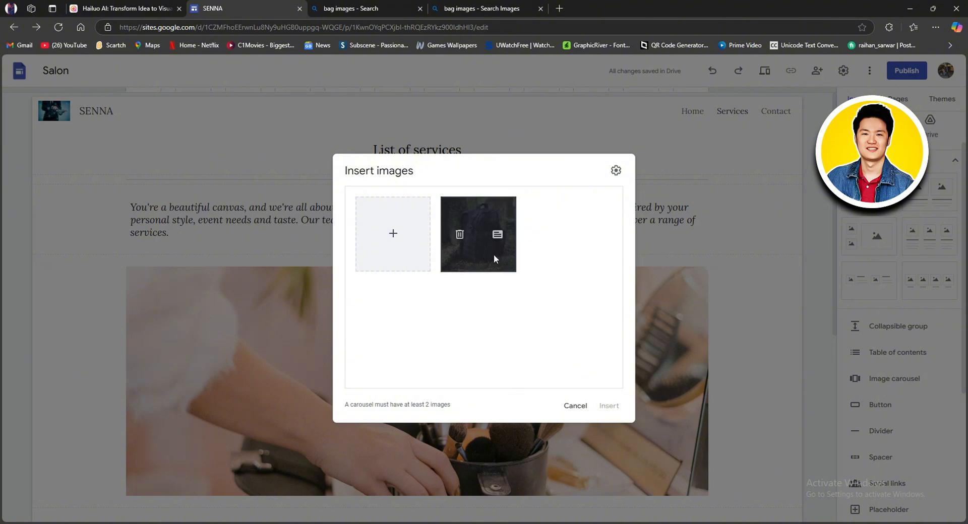
Step: Add a blue backpack picture from another Google Images search for "backpack" and insert the two-image carousel into the Services page
{"action": "left_click", "coordinate": [395, 237]}
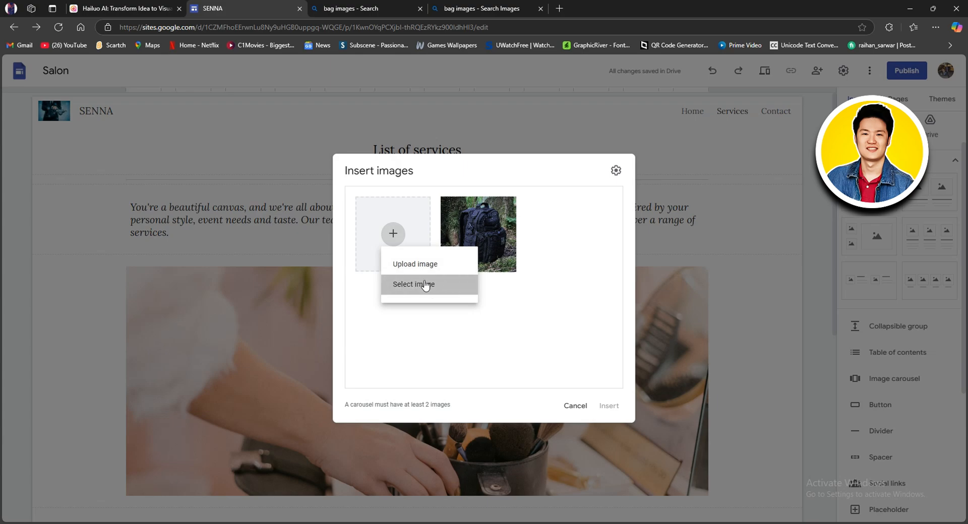
{"action": "left_click", "coordinate": [418, 284]}
{"action": "left_click", "coordinate": [294, 127]}
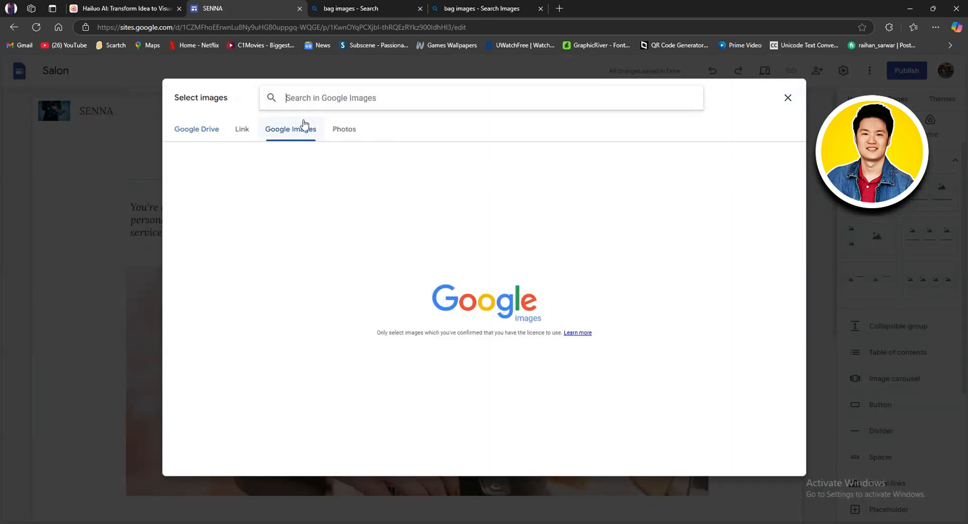
{"action": "type", "text": "backpack"}
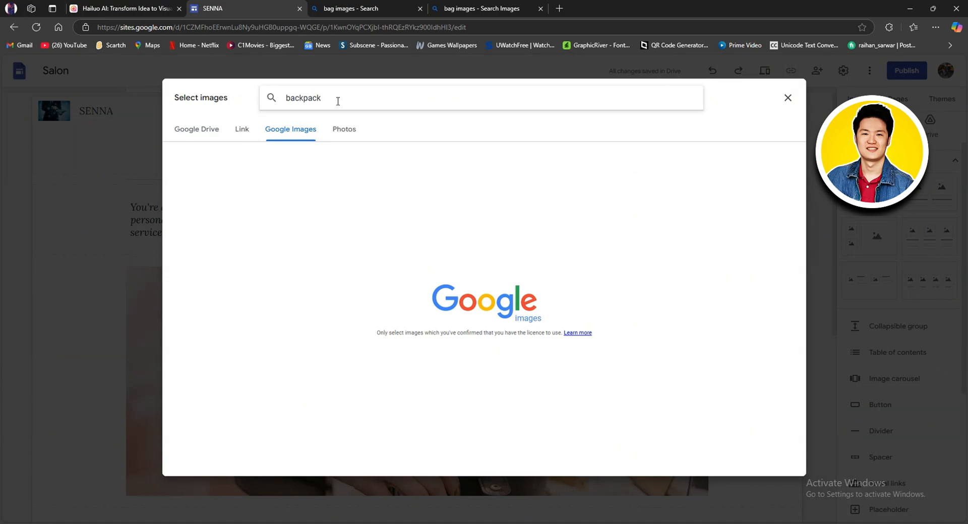
{"action": "key", "text": "Return"}
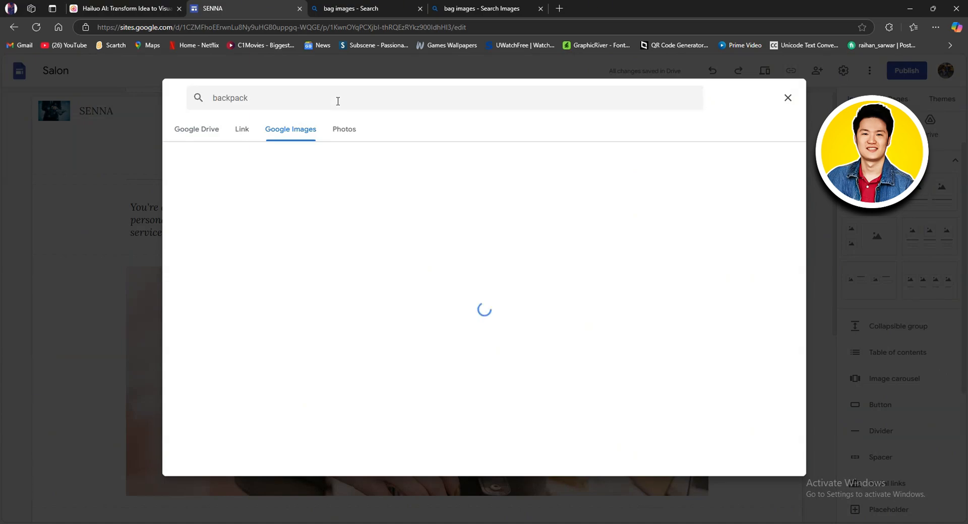
{"action": "scroll", "coordinate": [404, 218], "scroll_direction": "down", "scroll_amount": 10}
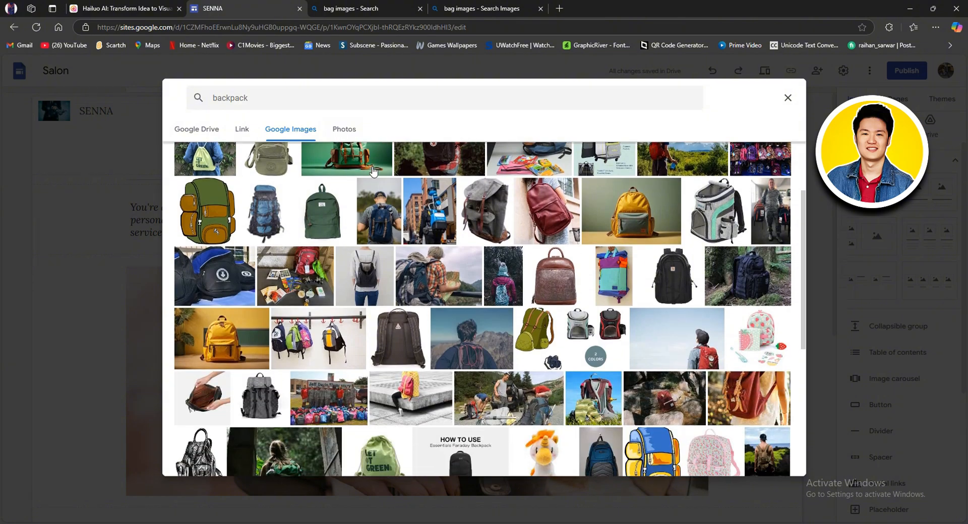
{"action": "scroll", "coordinate": [405, 218], "scroll_direction": "down", "scroll_amount": 1}
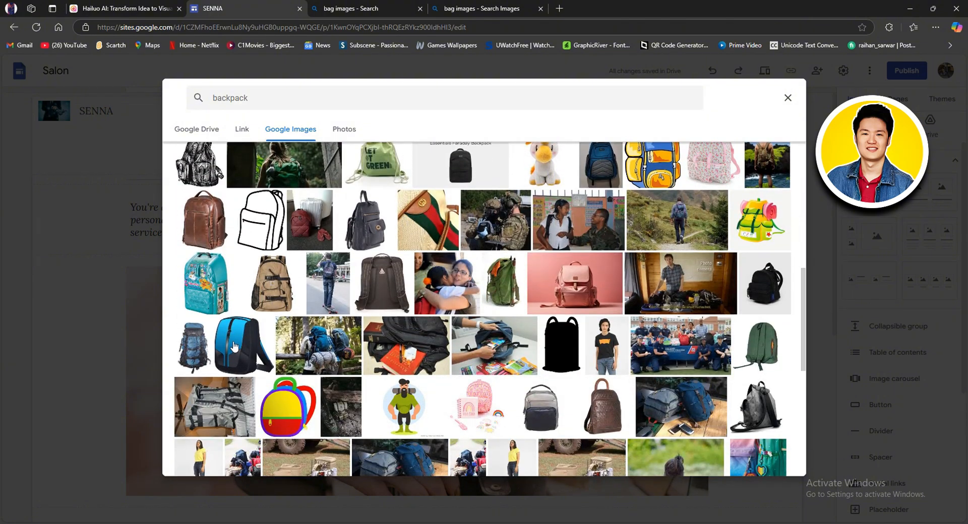
{"action": "left_click", "coordinate": [233, 347]}
{"action": "left_click", "coordinate": [201, 345]}
{"action": "left_click", "coordinate": [230, 347]}
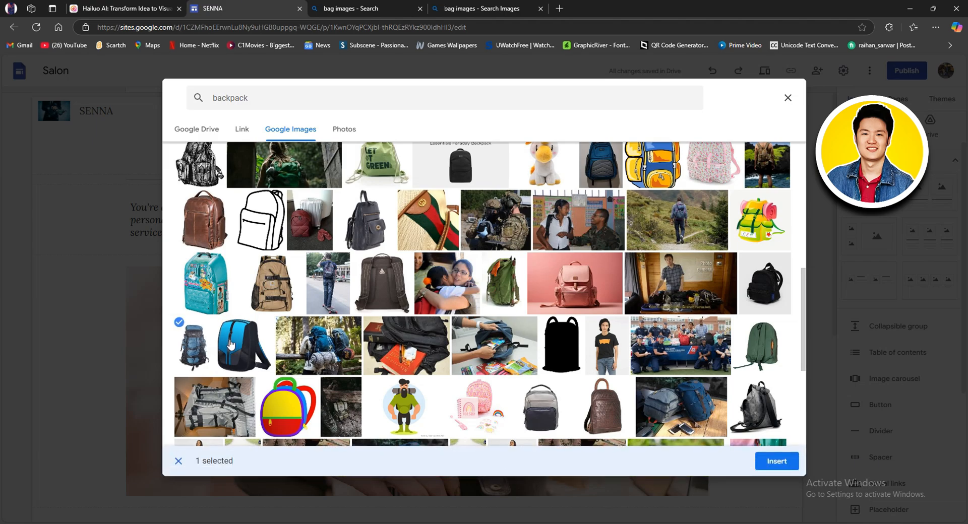
{"action": "left_click", "coordinate": [771, 463]}
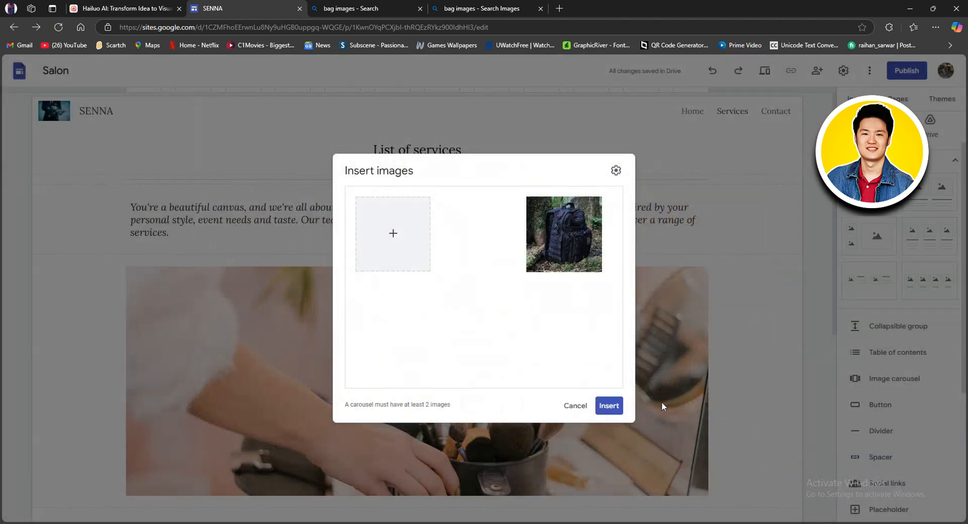
{"action": "left_click", "coordinate": [608, 405]}
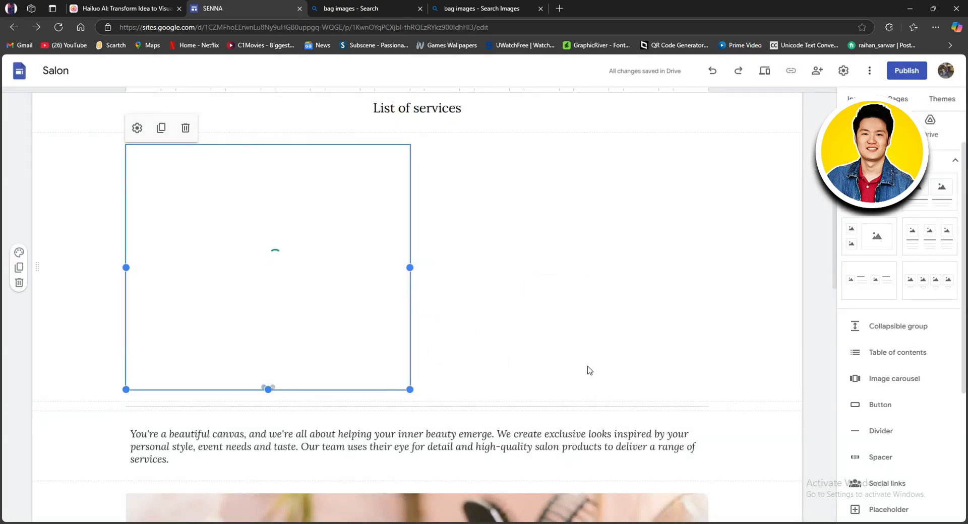
{"action": "scroll", "coordinate": [586, 371], "scroll_direction": "up", "scroll_amount": 1}
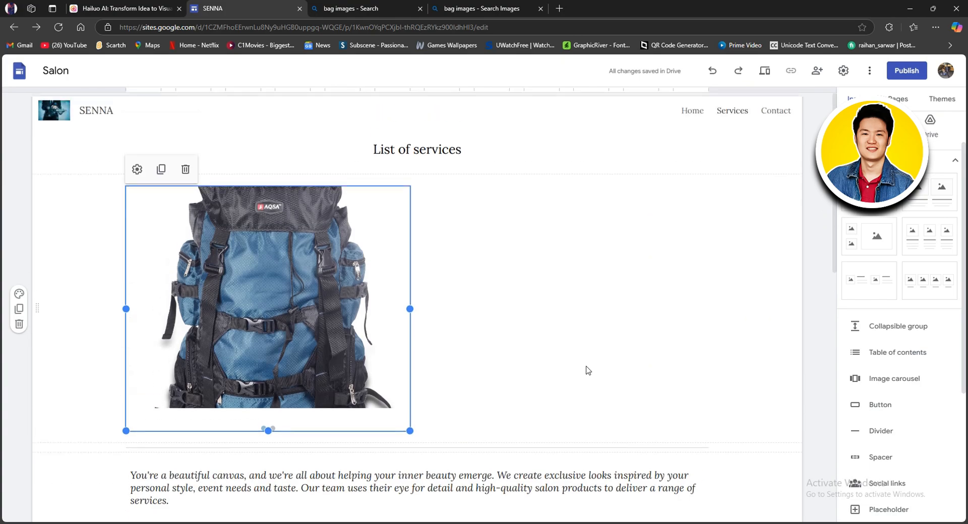
{"action": "left_click", "coordinate": [262, 221]}
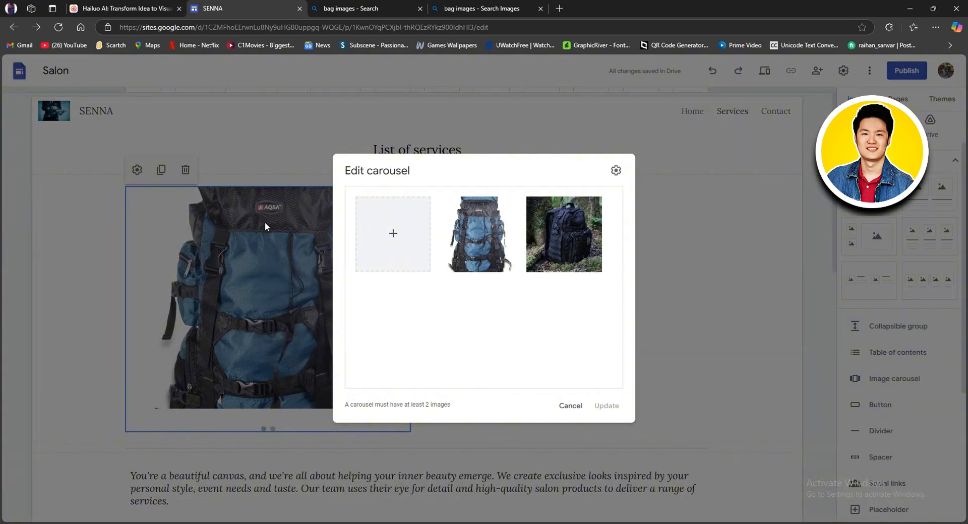
{"action": "left_click", "coordinate": [562, 394]}
{"action": "left_click_drag", "start_coordinate": [313, 225], "coordinate": [276, 250]}
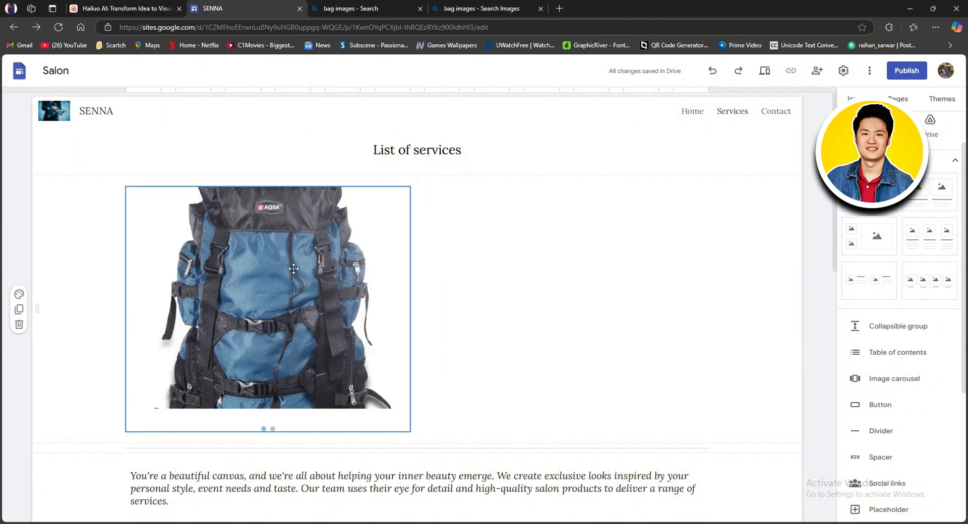
Step: Make the backpack image carousel on the Services page slightly taller
{"action": "left_click", "coordinate": [322, 361]}
{"action": "mouse_move", "coordinate": [410, 432]}
{"action": "left_mouse_down"}
{"action": "mouse_move", "coordinate": [359, 397]}
{"action": "mouse_move", "coordinate": [397, 431]}
{"action": "left_mouse_up"}
{"action": "left_click", "coordinate": [365, 400]}
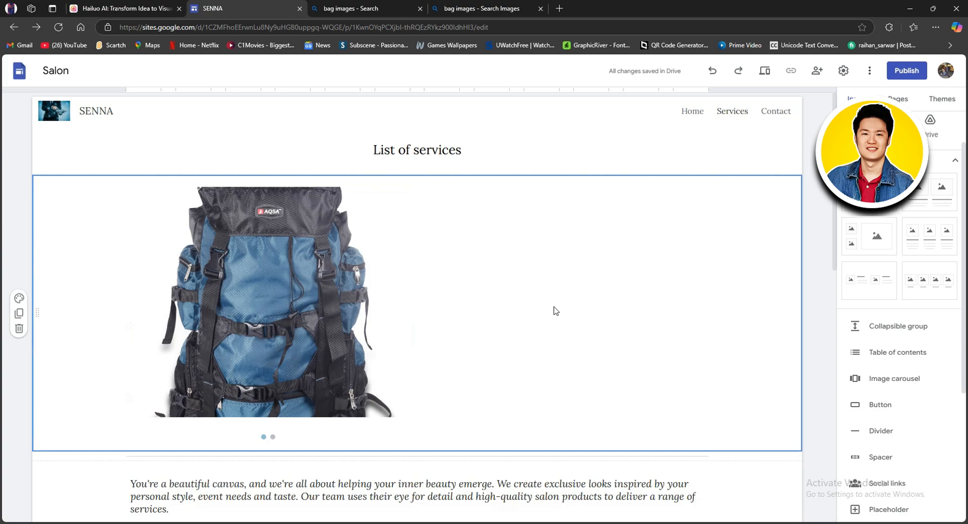
Step: Add a text box to the Services page and place it beside the backpack carousel, level with its upper edge
{"action": "scroll", "coordinate": [858, 242], "scroll_direction": "up", "scroll_amount": 1}
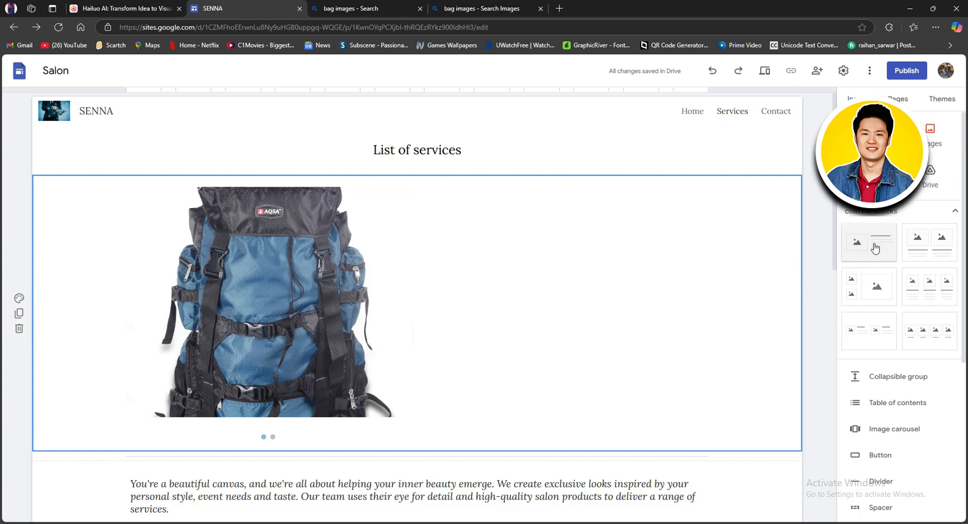
{"action": "left_click", "coordinate": [870, 136]}
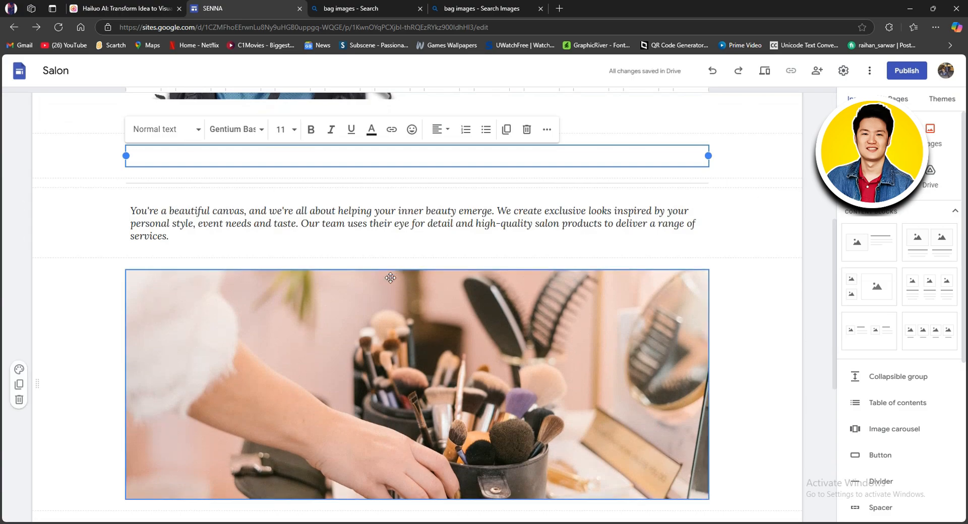
{"action": "scroll", "coordinate": [239, 361], "scroll_direction": "up", "scroll_amount": 4}
{"action": "left_click_drag", "start_coordinate": [239, 365], "coordinate": [433, 195]}
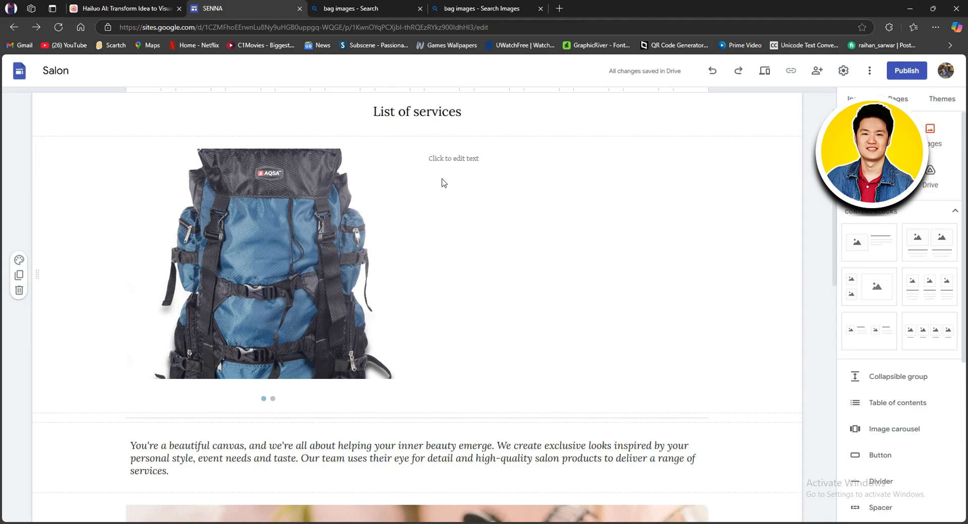
{"action": "left_click", "coordinate": [475, 159]}
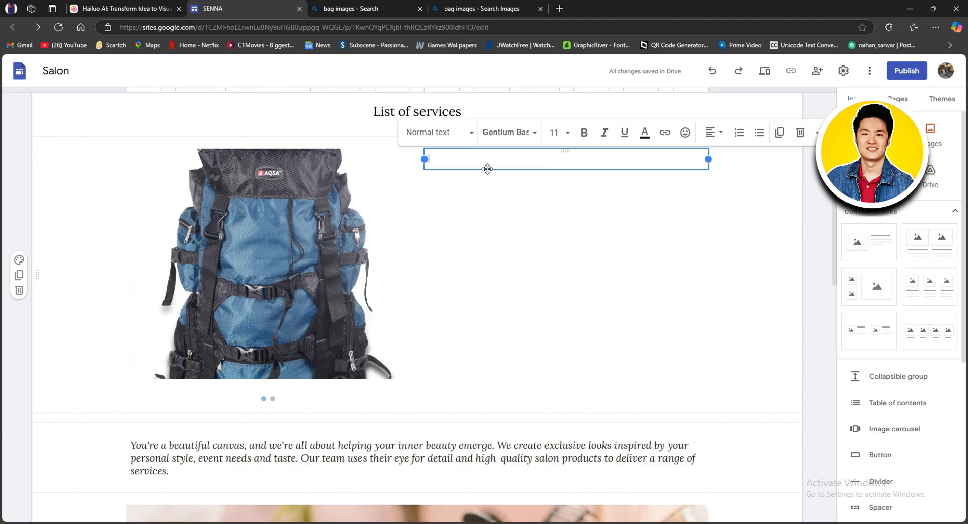
{"action": "double_click", "coordinate": [486, 177]}
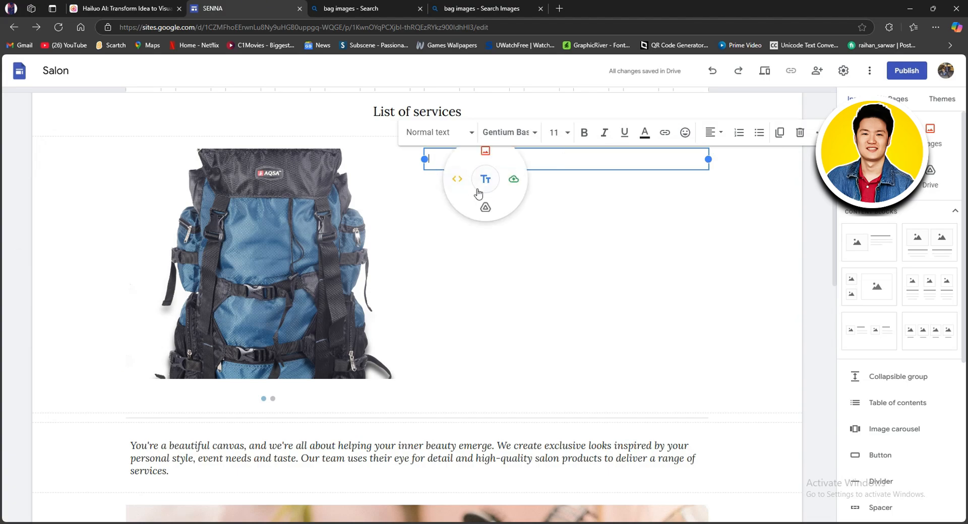
{"action": "left_click", "coordinate": [754, 199]}
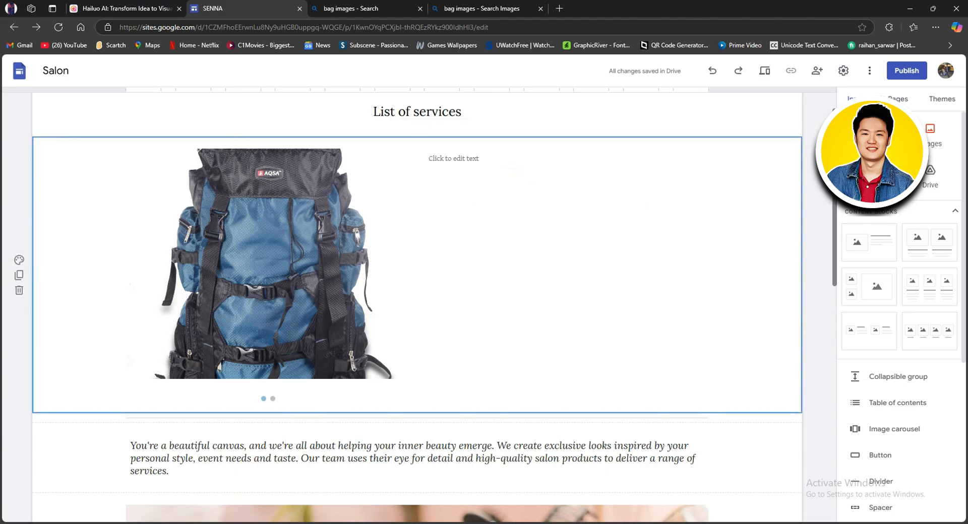
Step: Add two more text boxes and stack them under the first one beside the backpack carousel
{"action": "left_click", "coordinate": [868, 135]}
{"action": "scroll", "coordinate": [333, 365], "scroll_direction": "up", "scroll_amount": 4}
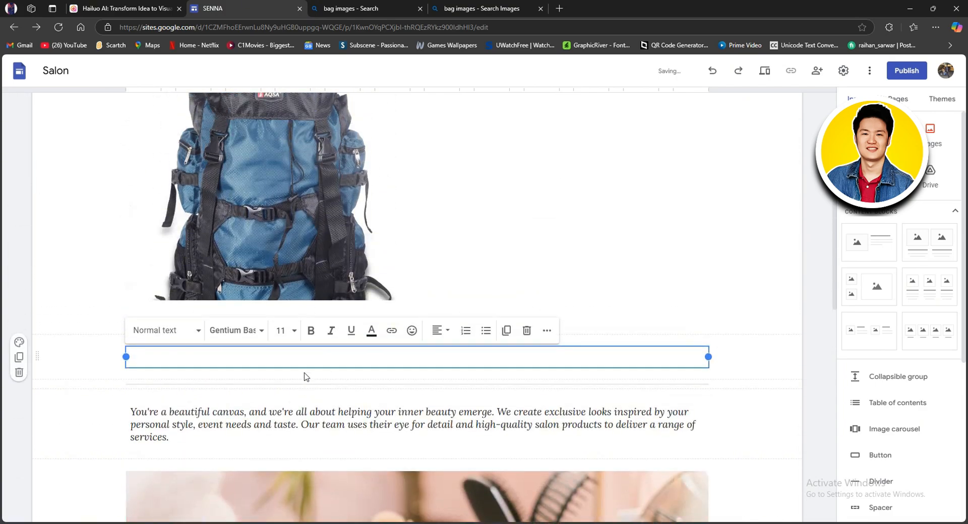
{"action": "left_click_drag", "start_coordinate": [309, 363], "coordinate": [442, 150]}
{"action": "scroll", "coordinate": [449, 190], "scroll_direction": "up", "scroll_amount": 3}
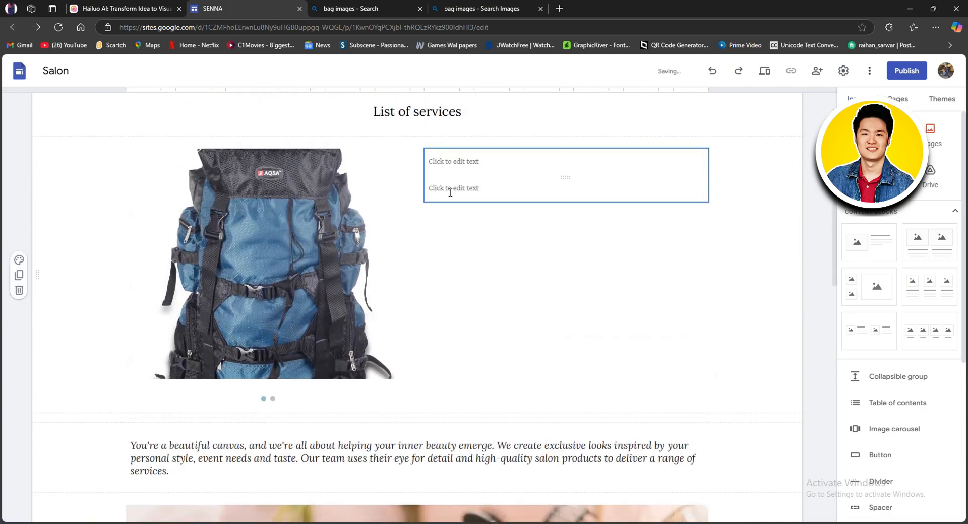
{"action": "left_click", "coordinate": [869, 135]}
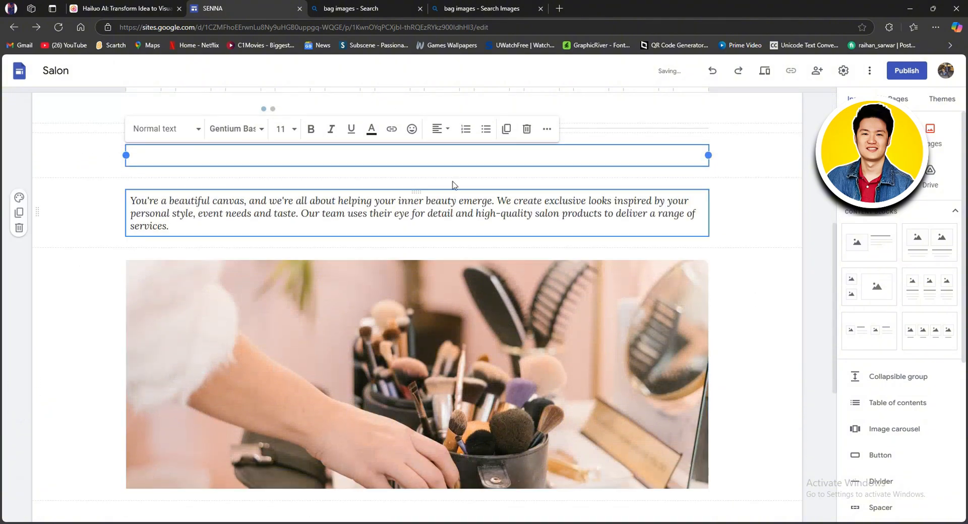
{"action": "left_click_drag", "start_coordinate": [456, 168], "coordinate": [446, 259]}
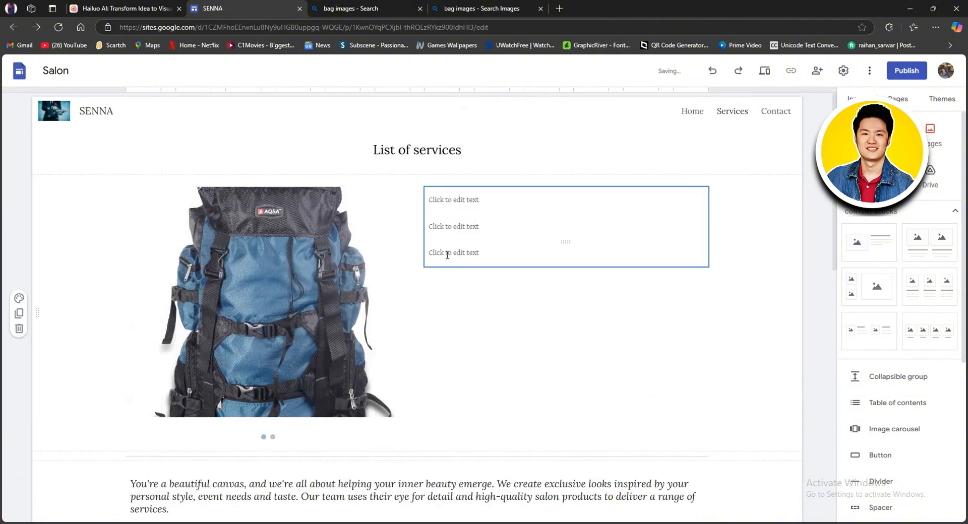
Step: Enter "Name:" and "Price" in the first two text boxes beside the carousel and delete the empty third one
{"action": "left_click_drag", "start_coordinate": [429, 199], "coordinate": [451, 201]}
{"action": "left_click", "coordinate": [450, 201]}
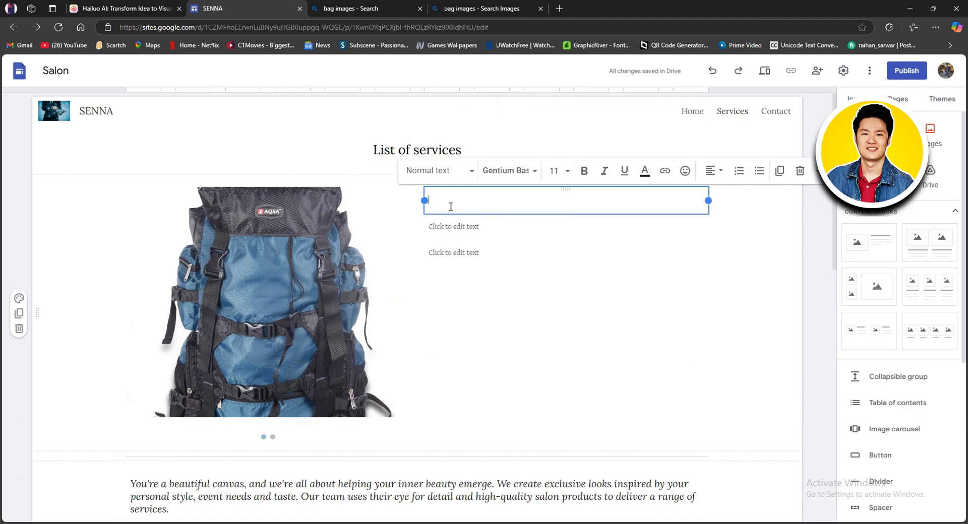
{"action": "type", "text": "Name:"}
{"action": "left_click", "coordinate": [457, 227]}
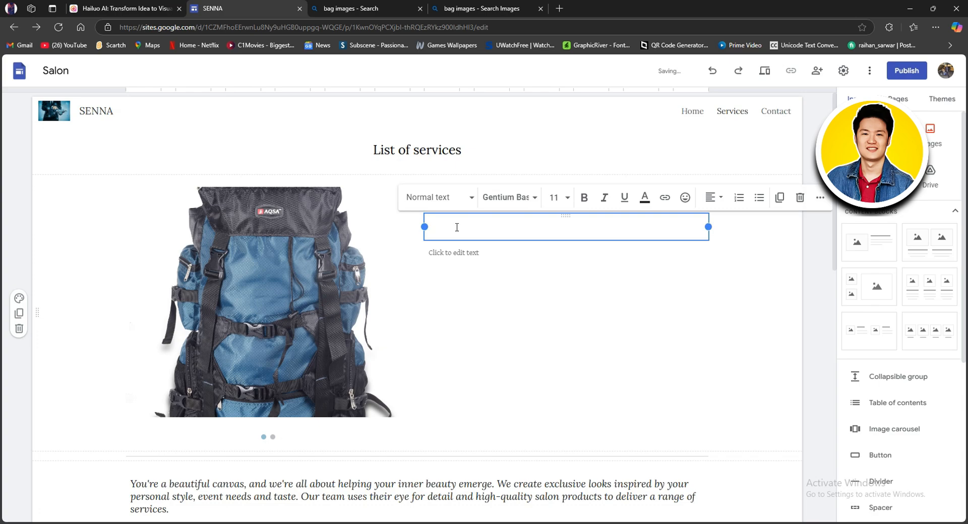
{"action": "type", "text": "Price"}
{"action": "left_click", "coordinate": [465, 252]}
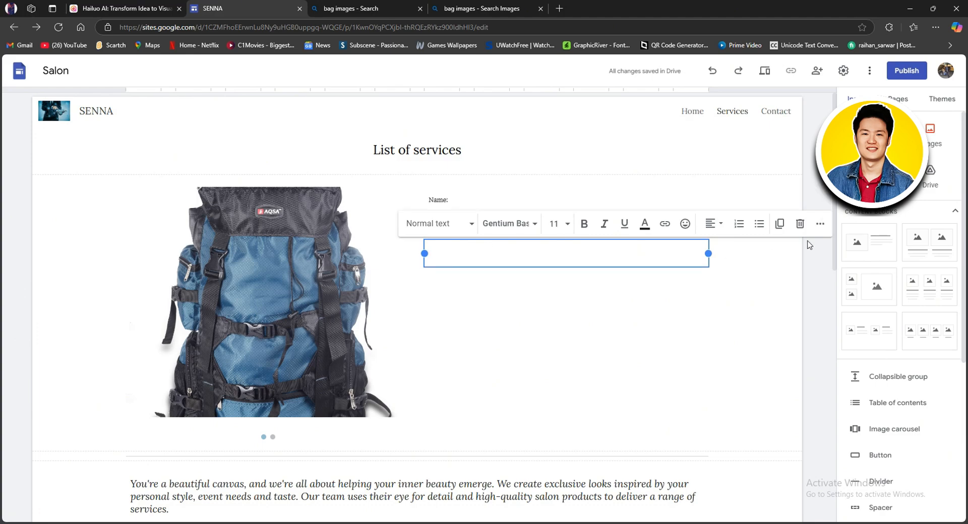
{"action": "left_click", "coordinate": [801, 226]}
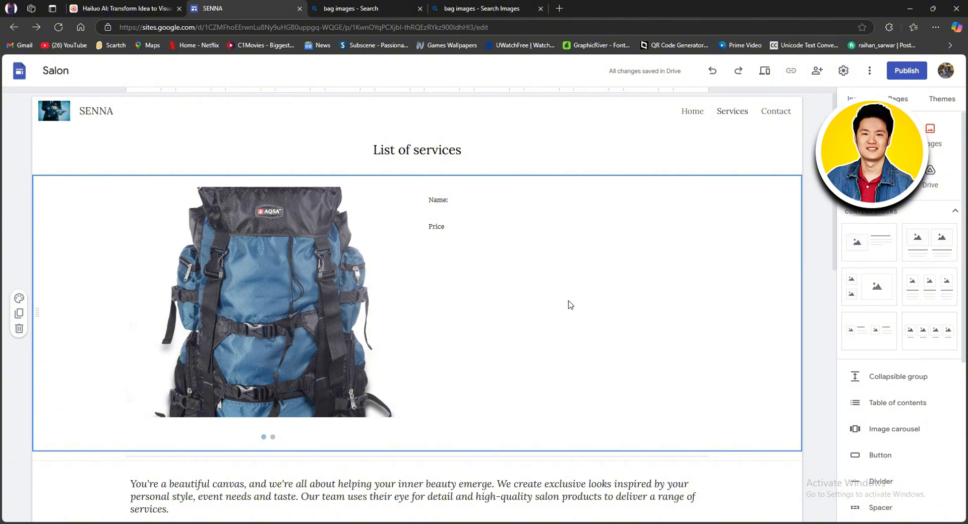
Step: Insert a button named "buy now" that links to the site's Home page
{"action": "scroll", "coordinate": [903, 332], "scroll_direction": "down", "scroll_amount": 2}
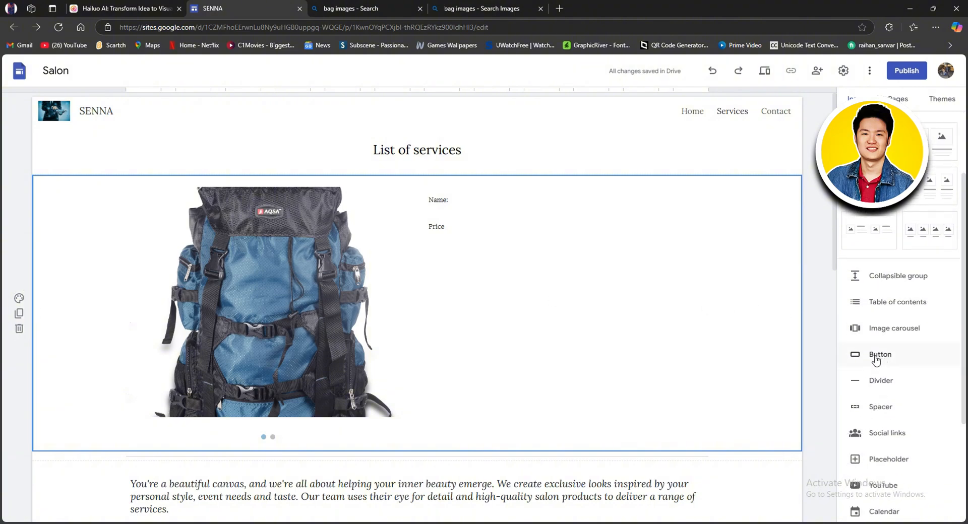
{"action": "left_click", "coordinate": [880, 356]}
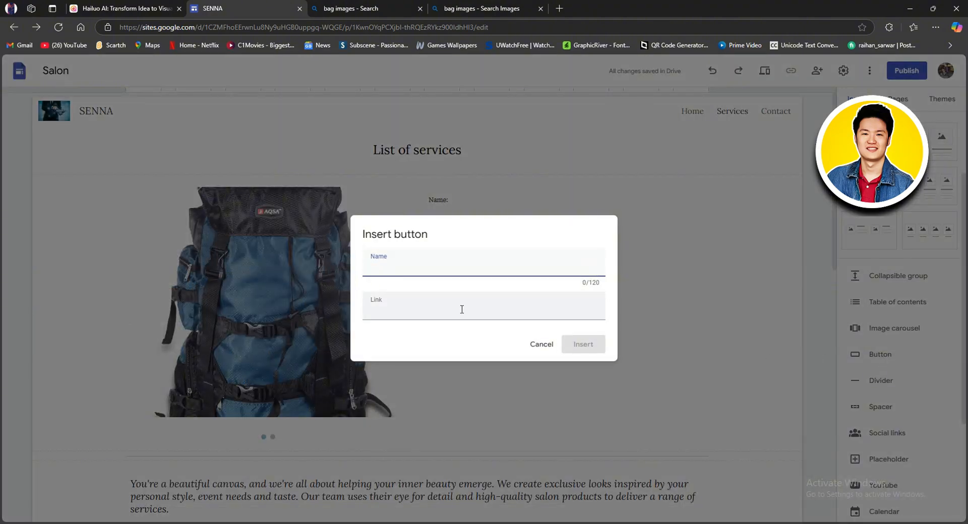
{"action": "left_click", "coordinate": [413, 264]}
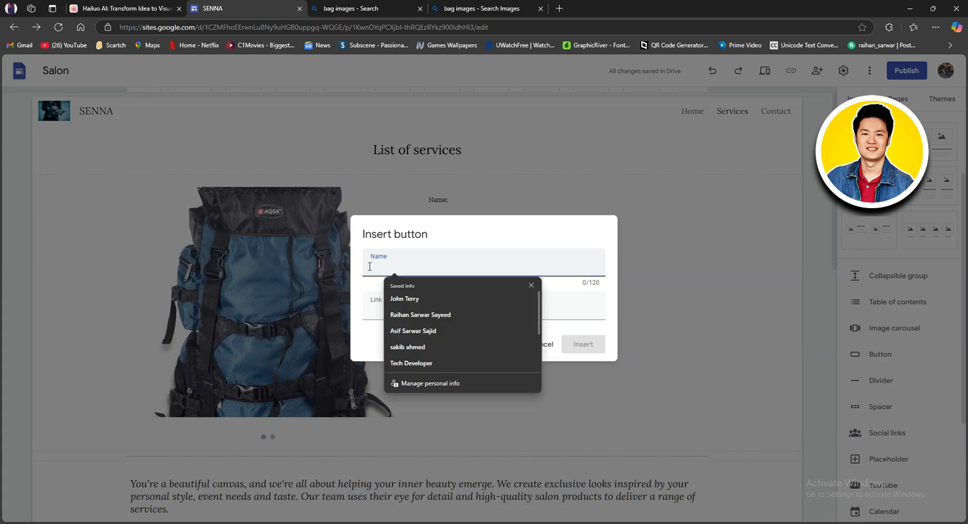
{"action": "left_click", "coordinate": [489, 276]}
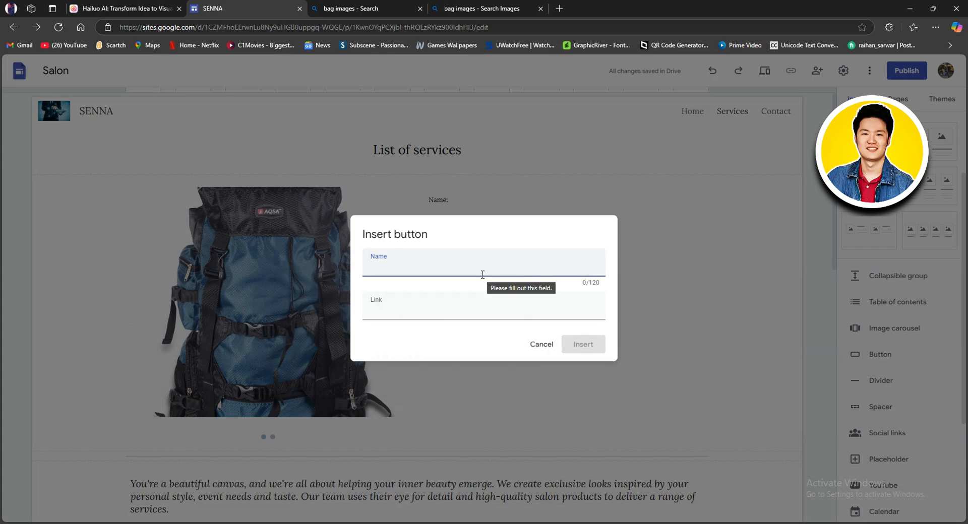
{"action": "type", "text": "buy now"}
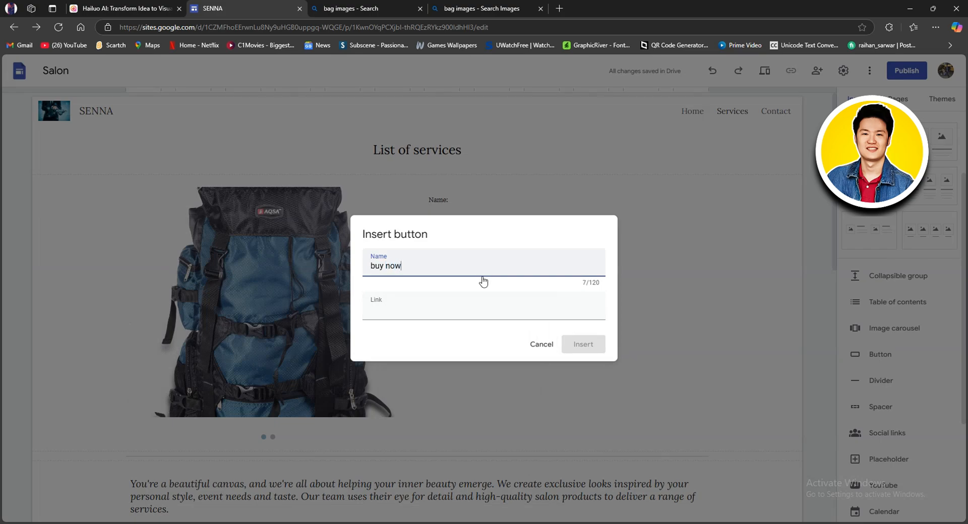
{"action": "left_click", "coordinate": [473, 305]}
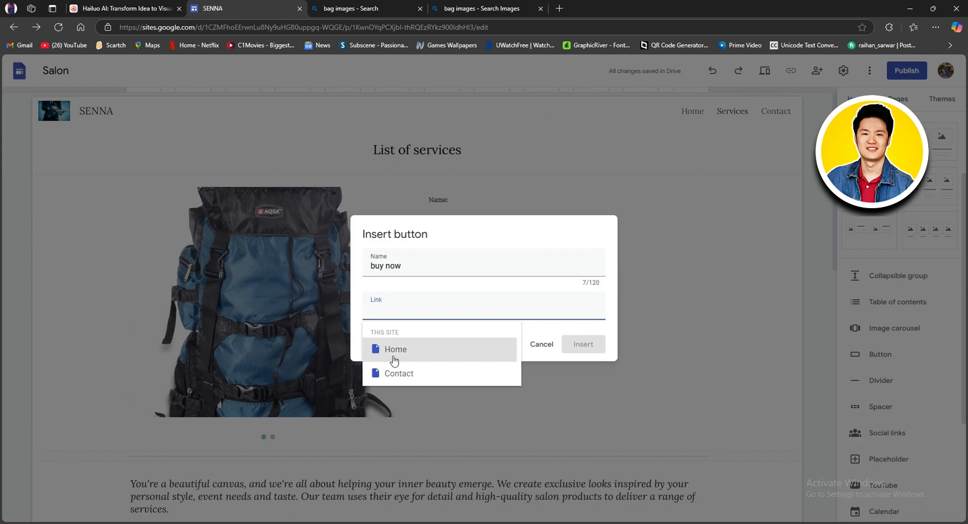
{"action": "left_click", "coordinate": [391, 352]}
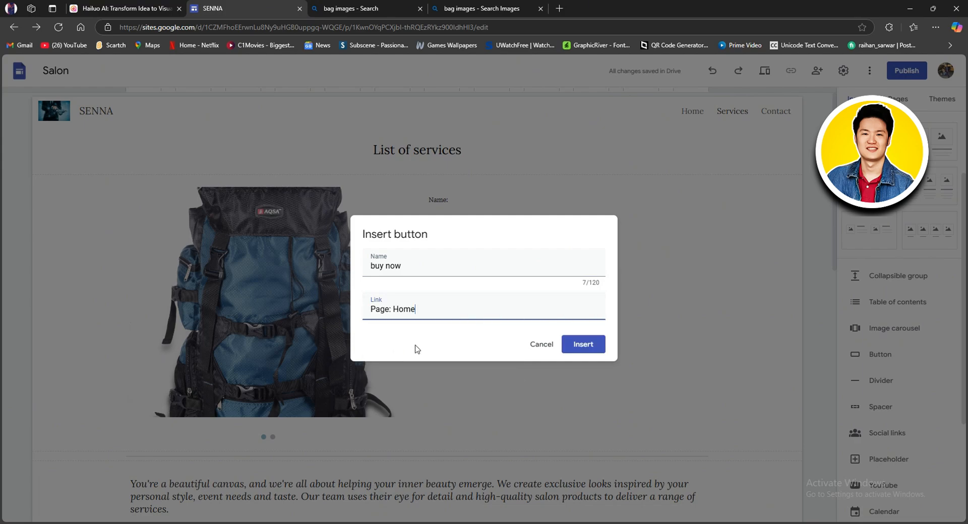
{"action": "left_click", "coordinate": [575, 346]}
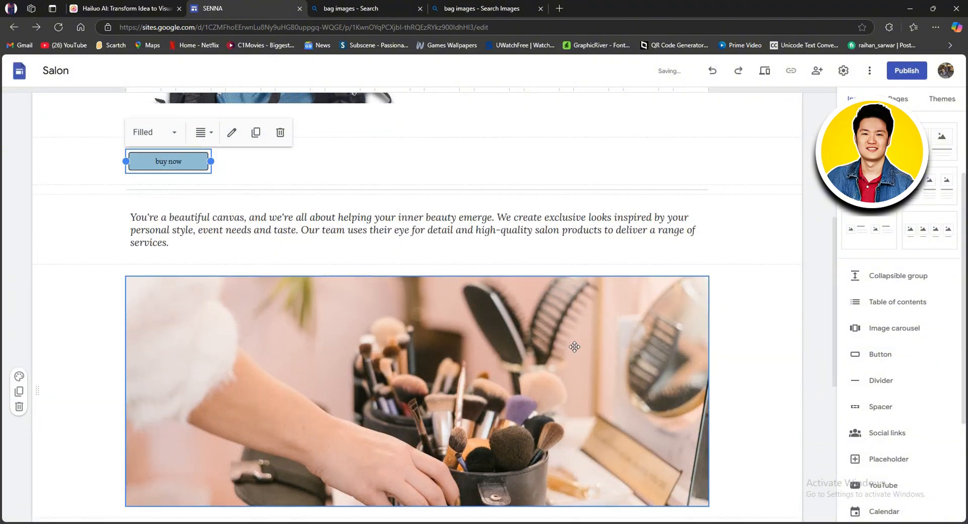
Step: Move the "buy now" button beside the backpack carousel, directly under the "Price" text
{"action": "scroll", "coordinate": [368, 381], "scroll_direction": "up", "scroll_amount": 4}
{"action": "left_click_drag", "start_coordinate": [169, 358], "coordinate": [445, 185]}
{"action": "scroll", "coordinate": [531, 211], "scroll_direction": "up", "scroll_amount": 3}
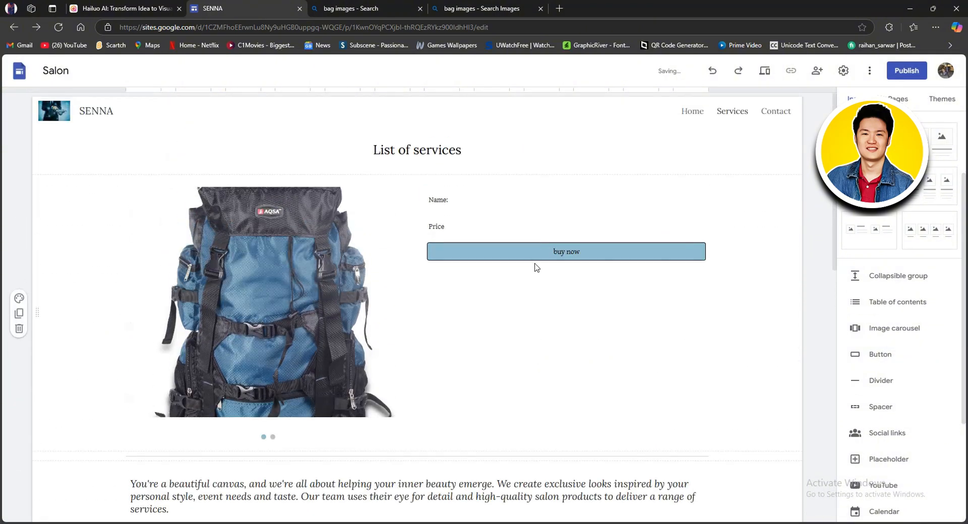
{"action": "left_click", "coordinate": [566, 255]}
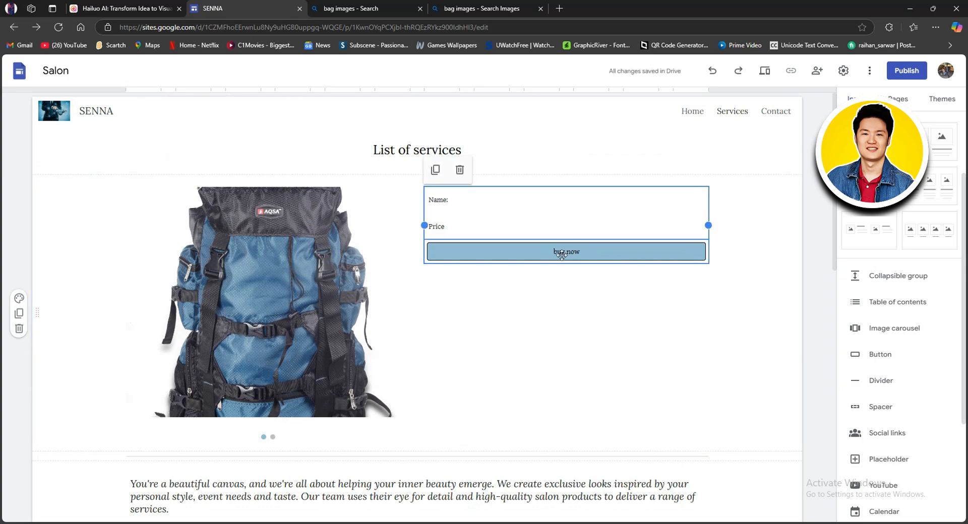
{"action": "left_click", "coordinate": [593, 306]}
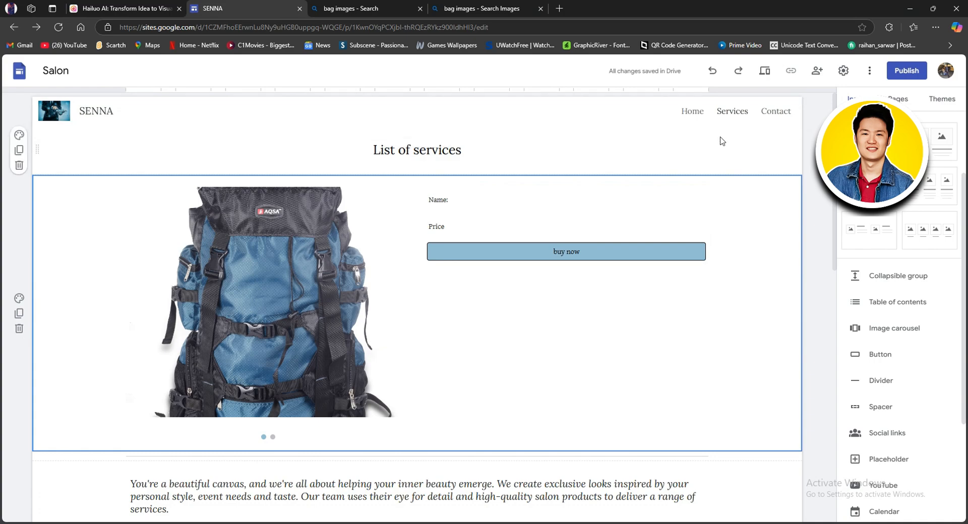